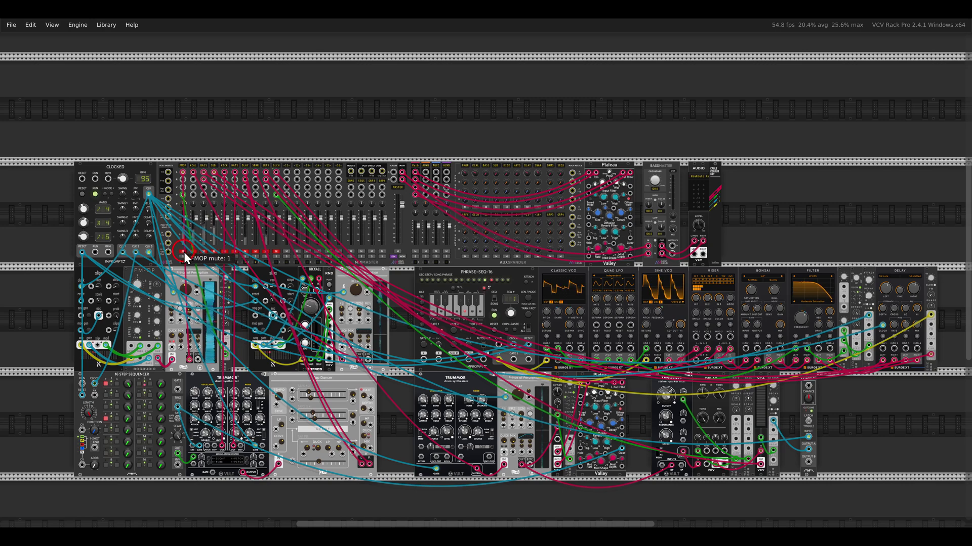
# Step: Unmute the SUB, KICK, HATS, DLAY, SNAR, SRFX and GLCH tracks on the MixMaster
pyautogui.scroll(3, 163, 282)
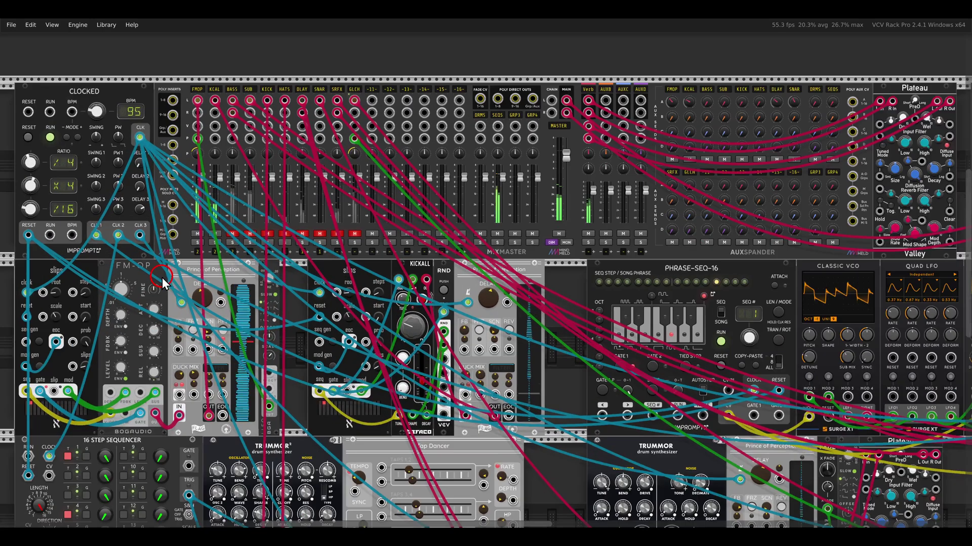
pyautogui.moveTo(163, 278); pyautogui.dragTo(249, 284)
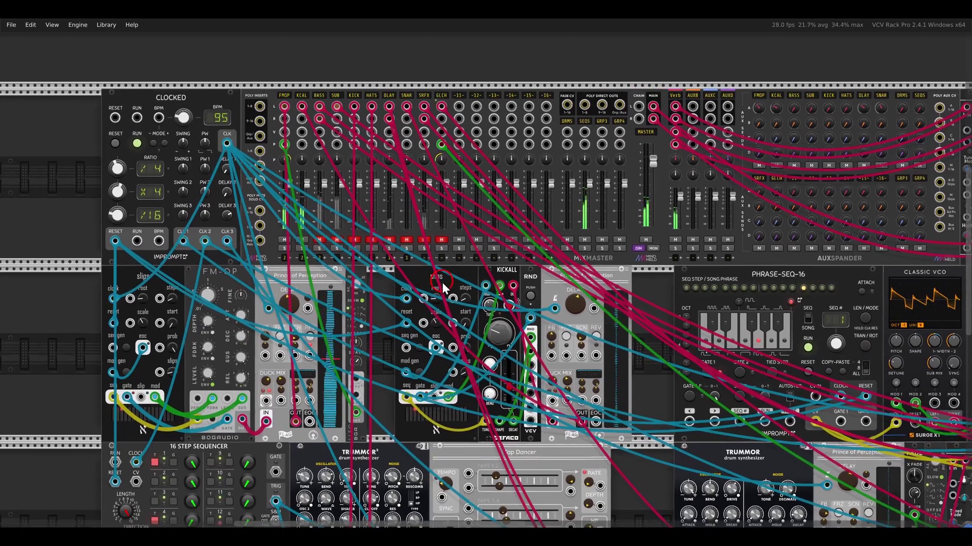
pyautogui.click(336, 240)
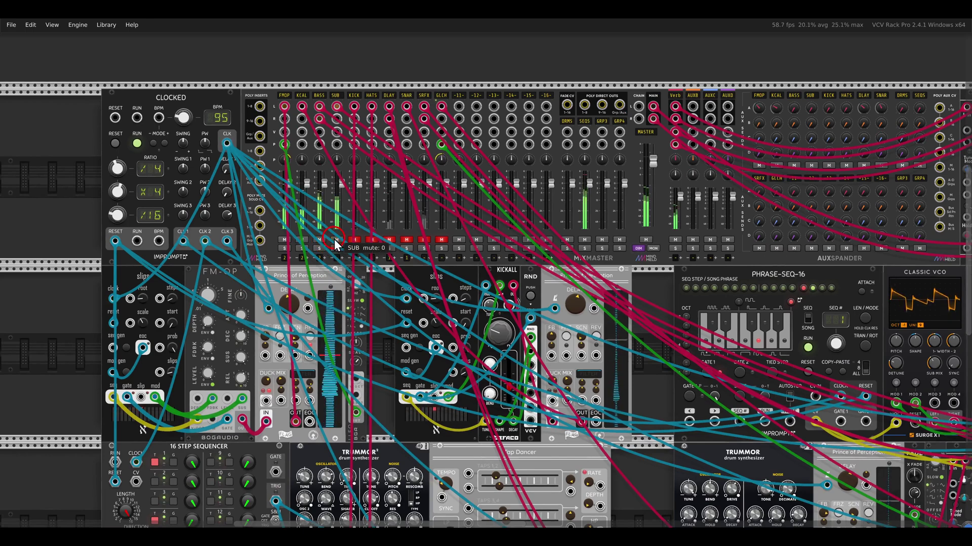
pyautogui.click(354, 240)
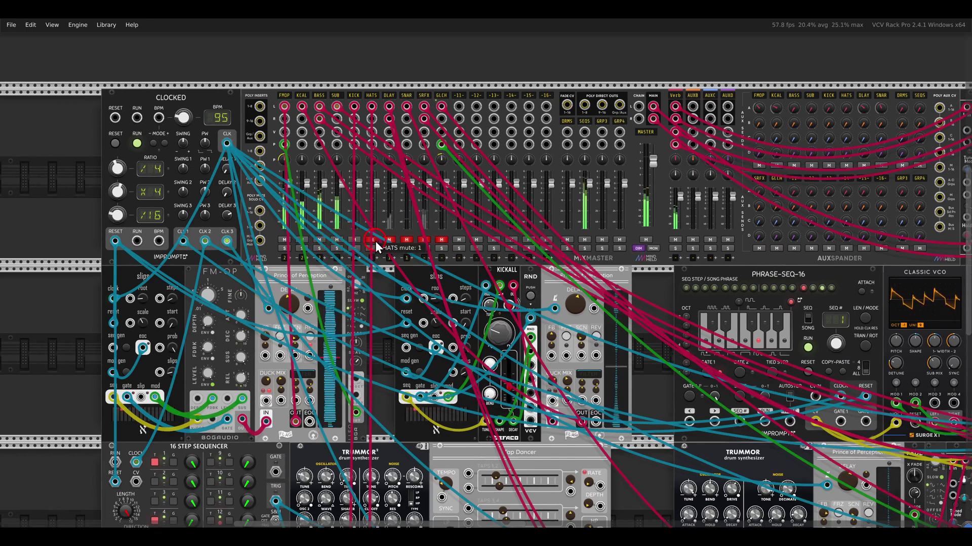
pyautogui.click(373, 240)
pyautogui.click(389, 240)
pyautogui.click(407, 240)
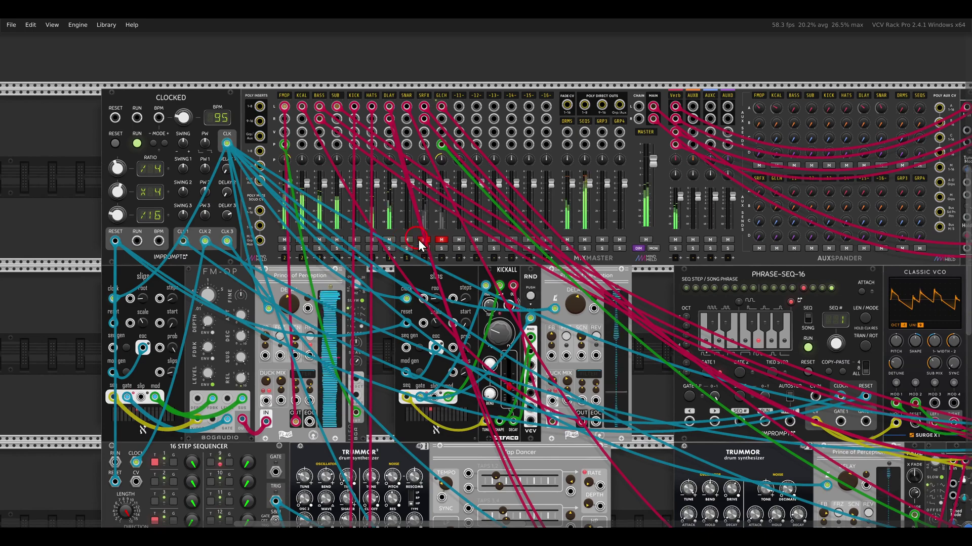
pyautogui.click(424, 240)
pyautogui.click(441, 240)
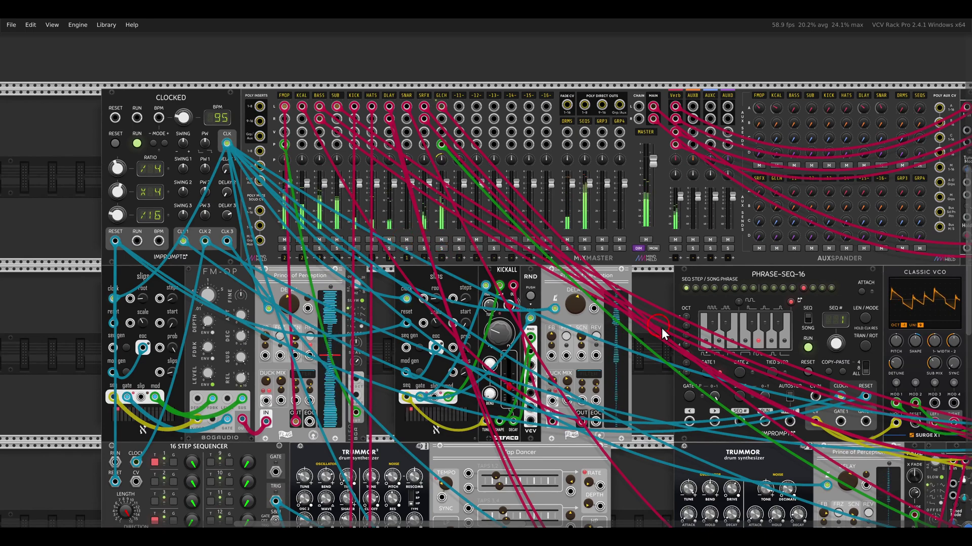
# Step: Add an EQMaster module in the empty row directly above the Clocked module
pyautogui.scroll(-5, 662, 334)
pyautogui.scroll(2, 405, 276)
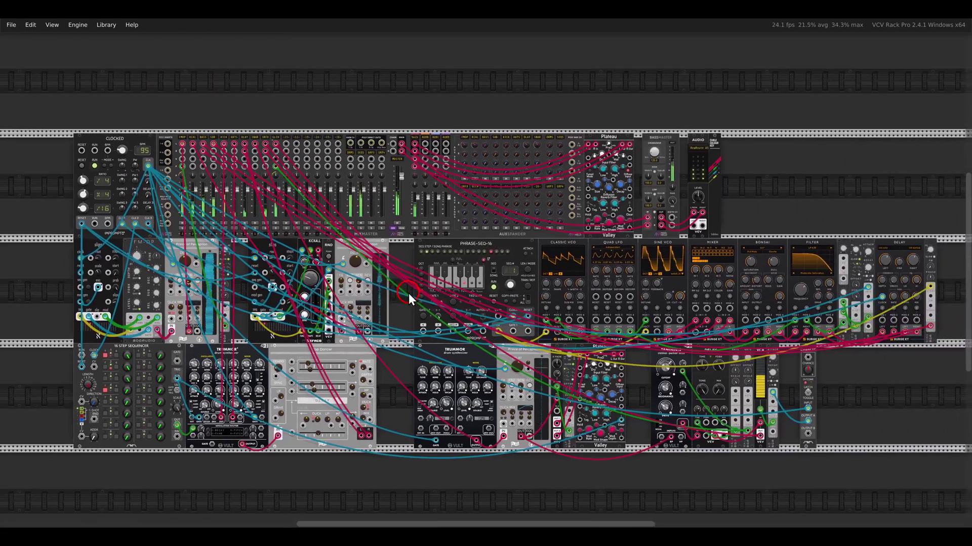
pyautogui.moveTo(408, 294); pyautogui.dragTo(409, 295)
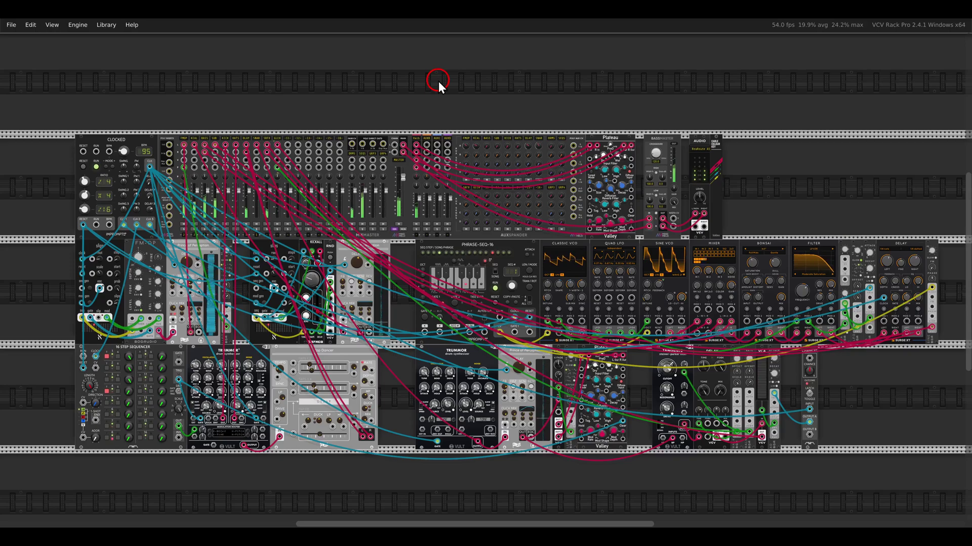
pyautogui.moveTo(257, 94); pyautogui.dragTo(408, 145)
pyautogui.rightClick(367, 142)
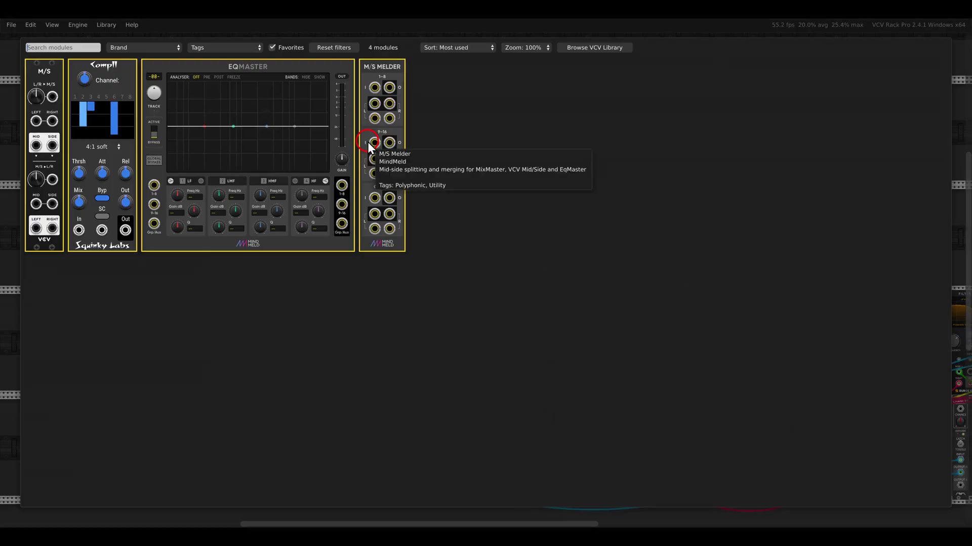
pyautogui.click(253, 122)
pyautogui.moveTo(254, 123); pyautogui.dragTo(344, 186)
pyautogui.scroll(4, 230, 141)
pyautogui.scroll(1, 338, 184)
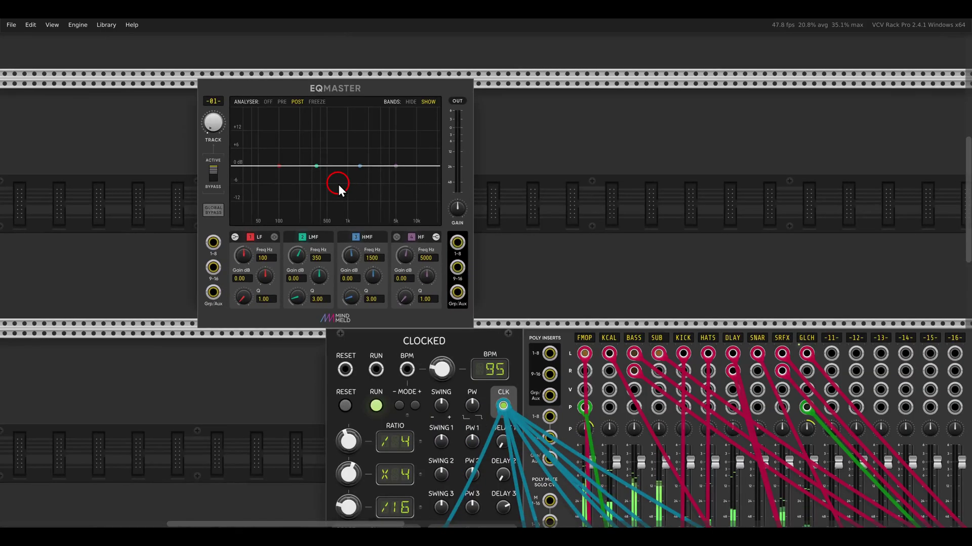
pyautogui.scroll(1, 338, 184)
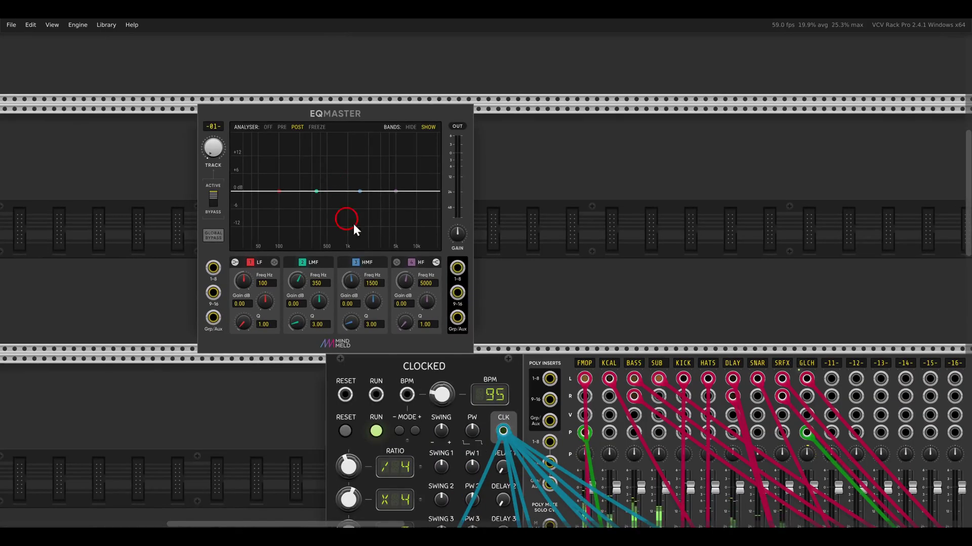
# Step: Patch the mixer's three poly insert sends (1-8, 9-16, Grp/Aux) into EQMaster and its three outputs back to the matching insert returns
pyautogui.moveTo(535, 274); pyautogui.dragTo(521, 226)
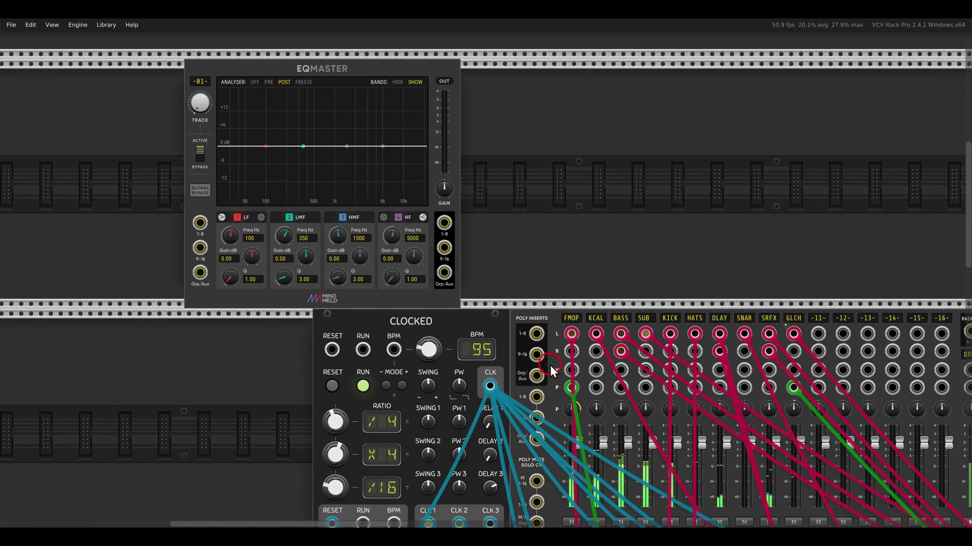
pyautogui.moveTo(536, 333); pyautogui.dragTo(200, 222)
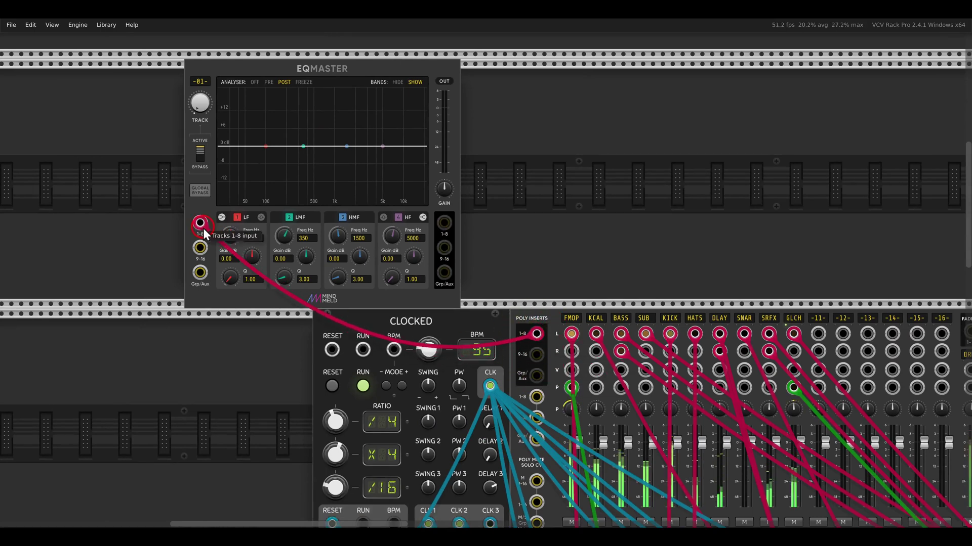
pyautogui.moveTo(537, 355); pyautogui.dragTo(200, 248)
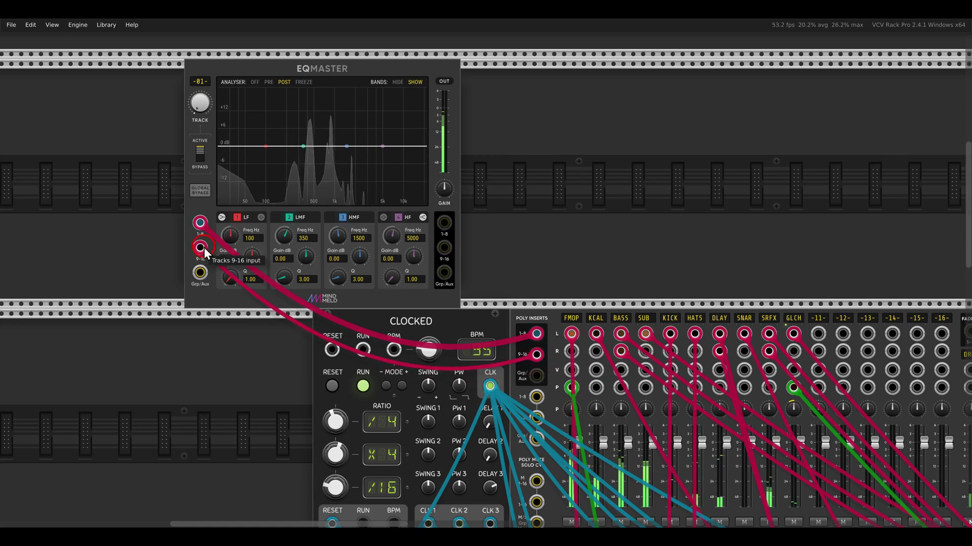
pyautogui.moveTo(535, 379); pyautogui.dragTo(201, 273)
pyautogui.moveTo(444, 223); pyautogui.dragTo(537, 437)
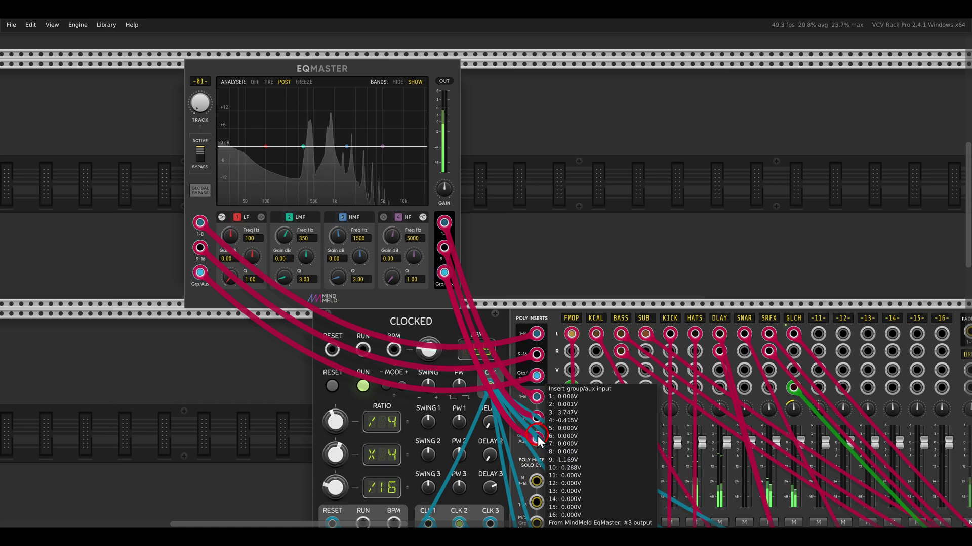
# Step: Link EQMaster to the MASTER mixer so it uses the mixer's track labels
pyautogui.moveTo(485, 205); pyautogui.dragTo(594, 251)
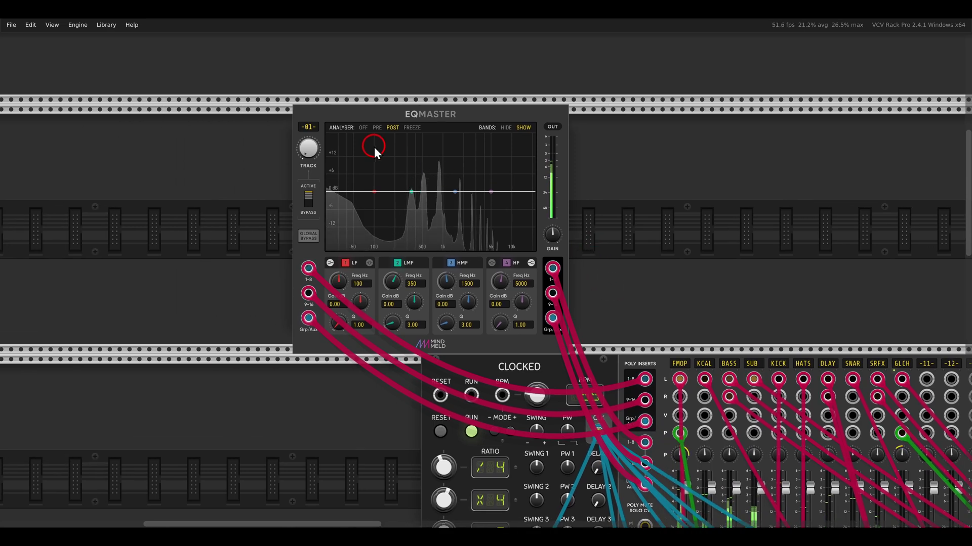
pyautogui.scroll(3, 374, 146)
pyautogui.rightClick(336, 97)
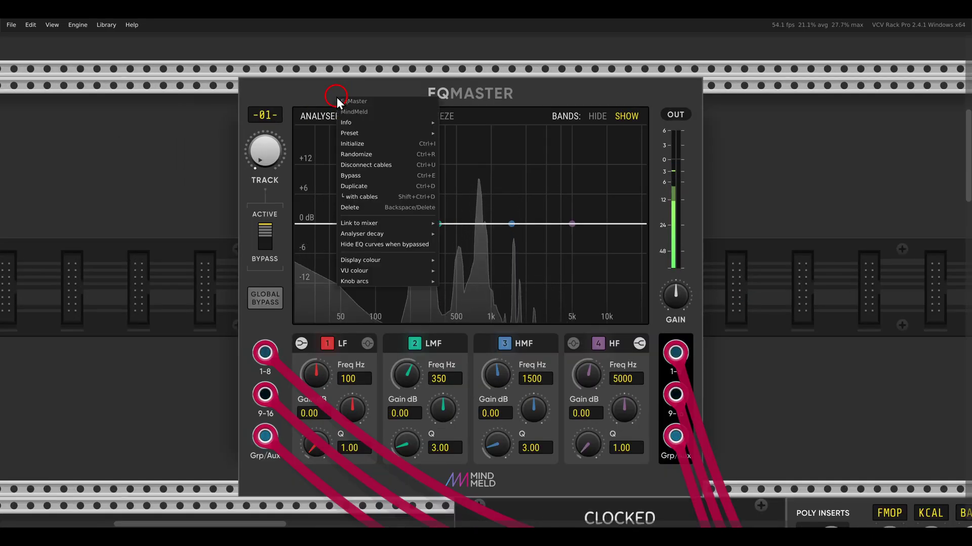
pyautogui.moveTo(358, 221)
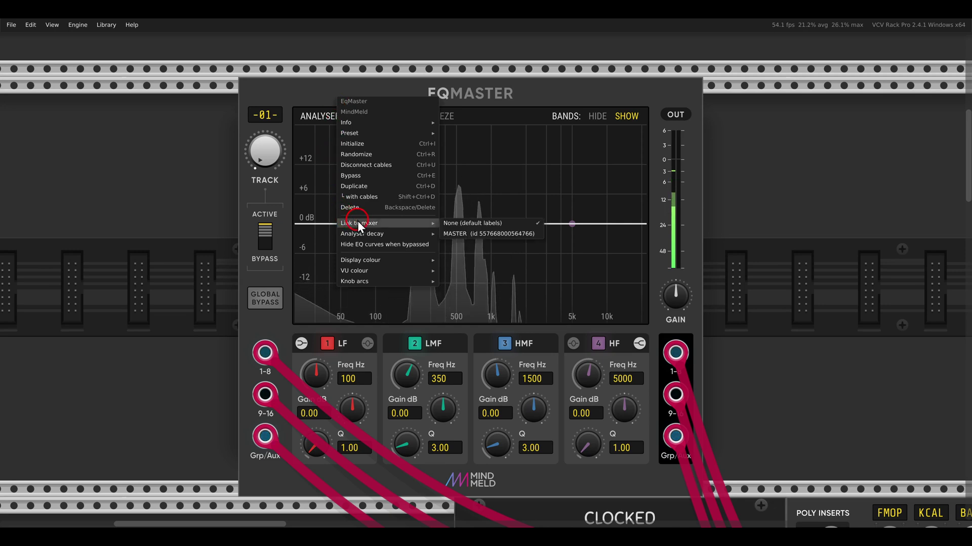
pyautogui.click(480, 234)
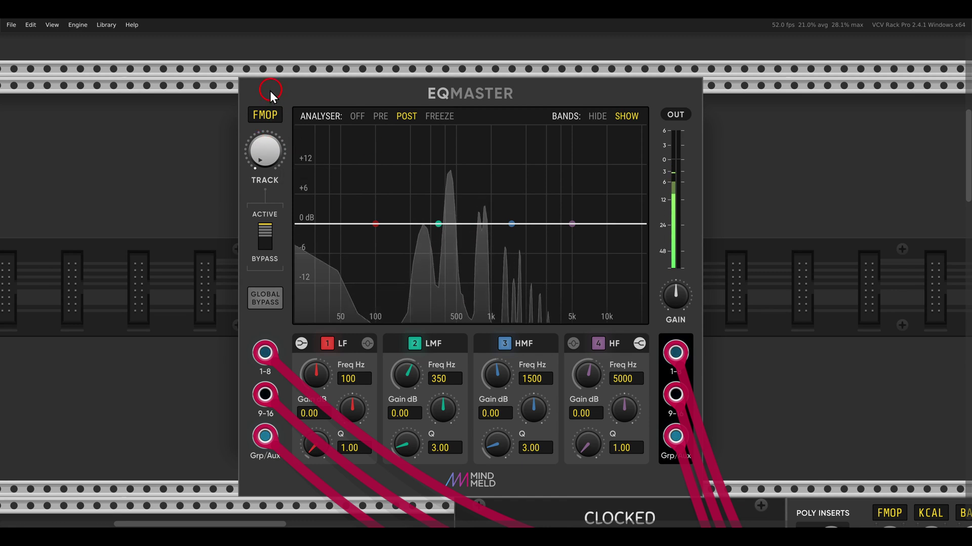
pyautogui.moveTo(278, 93)
pyautogui.mouseDown()
pyautogui.moveTo(291, 109)
pyautogui.moveTo(283, 99)
pyautogui.mouseUp()
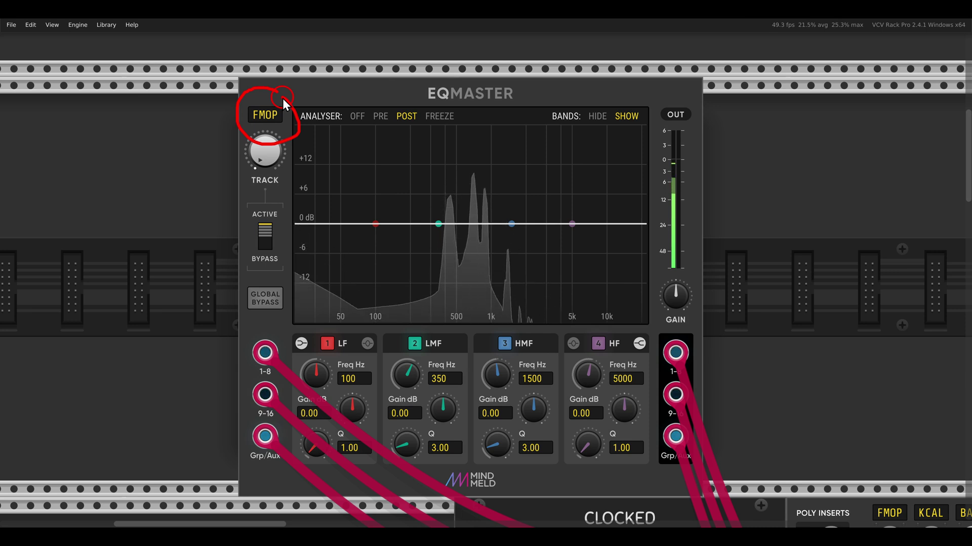
pyautogui.press('Escape')
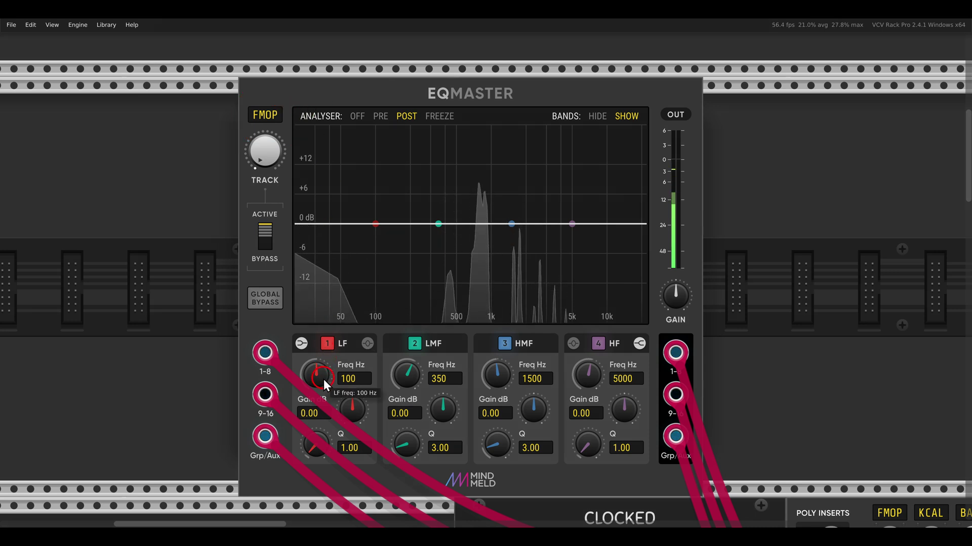
# Step: Set the FMOP track's LF gain to -17.7 dB and the KICK track's HF band to 10.0 dB gain at 1376 Hz
pyautogui.moveTo(352, 409); pyautogui.dragTo(358, 481)
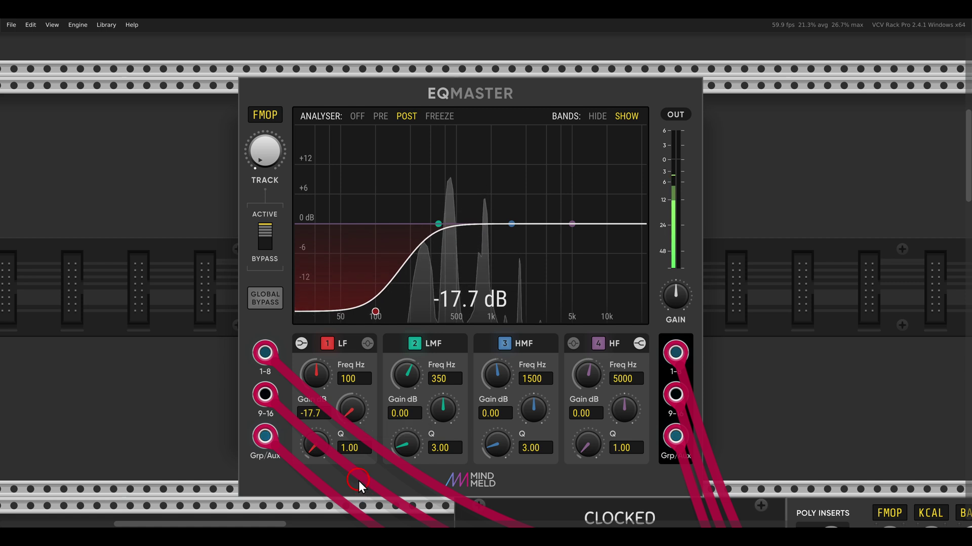
pyautogui.moveTo(271, 158); pyautogui.dragTo(265, 132)
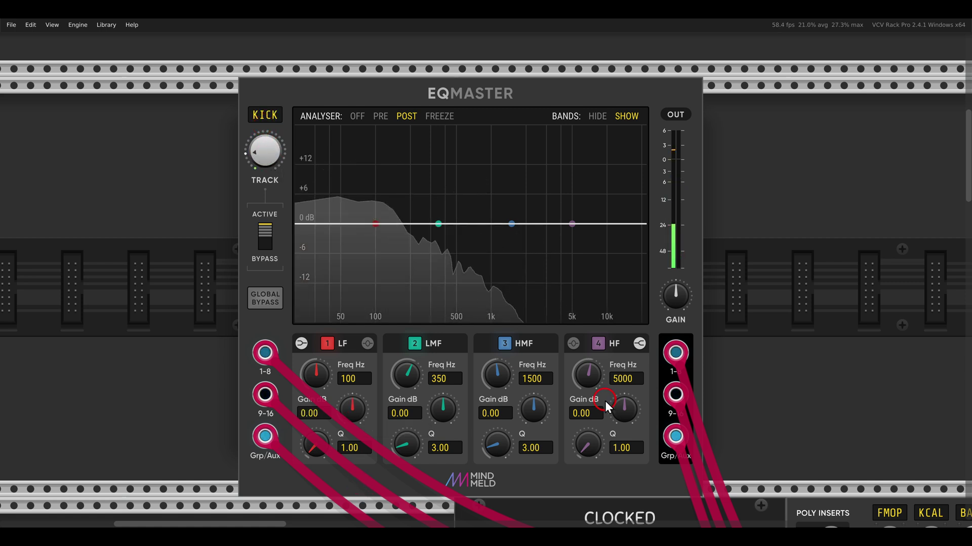
pyautogui.moveTo(620, 404)
pyautogui.mouseDown()
pyautogui.moveTo(620, 365)
pyautogui.moveTo(587, 385)
pyautogui.moveTo(585, 418)
pyautogui.moveTo(619, 406)
pyautogui.moveTo(620, 392)
pyautogui.mouseUp()
pyautogui.moveTo(587, 374); pyautogui.dragTo(586, 401)
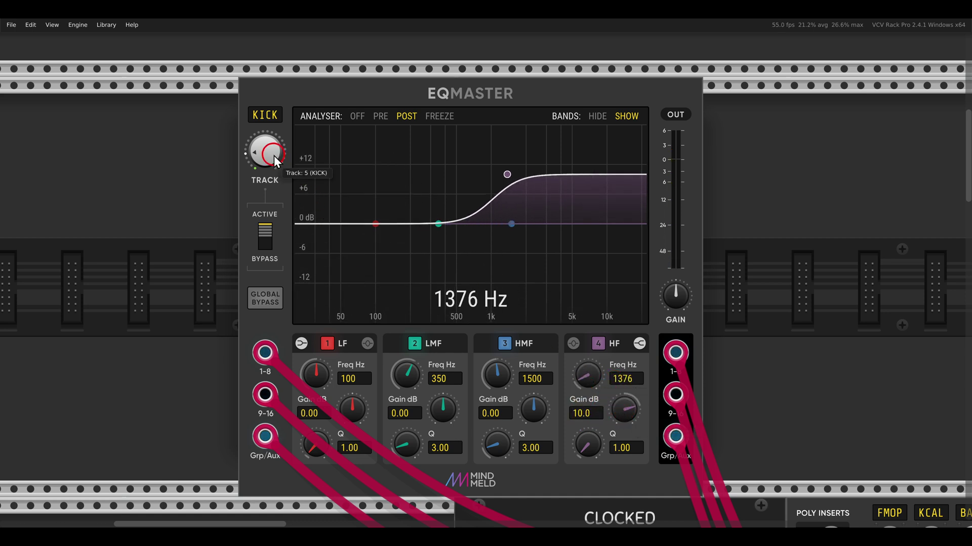
# Step: Set the HATS track's HF band in EQMaster to 10.4 dB gain at 4328 Hz
pyautogui.moveTo(274, 160); pyautogui.dragTo(274, 157)
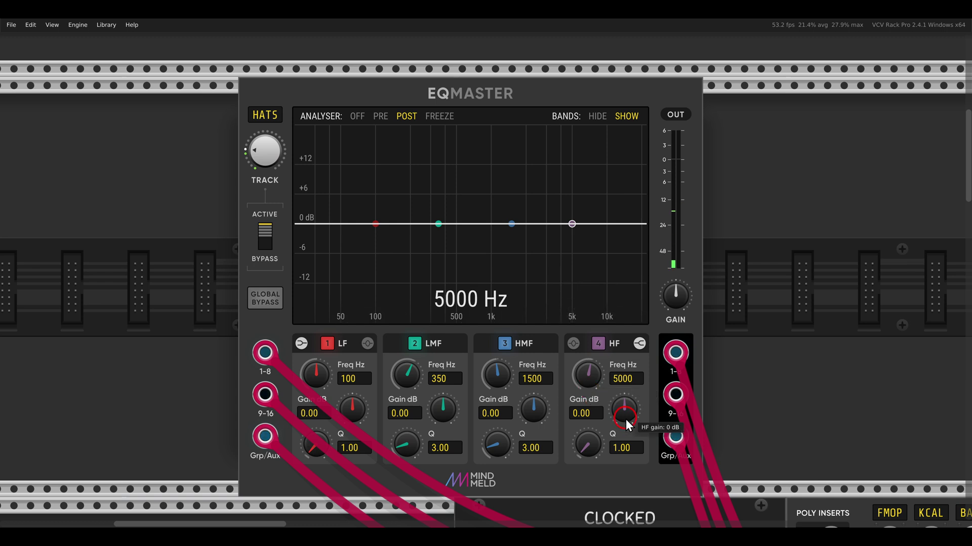
pyautogui.moveTo(625, 419); pyautogui.dragTo(621, 374)
pyautogui.moveTo(591, 370); pyautogui.dragTo(591, 379)
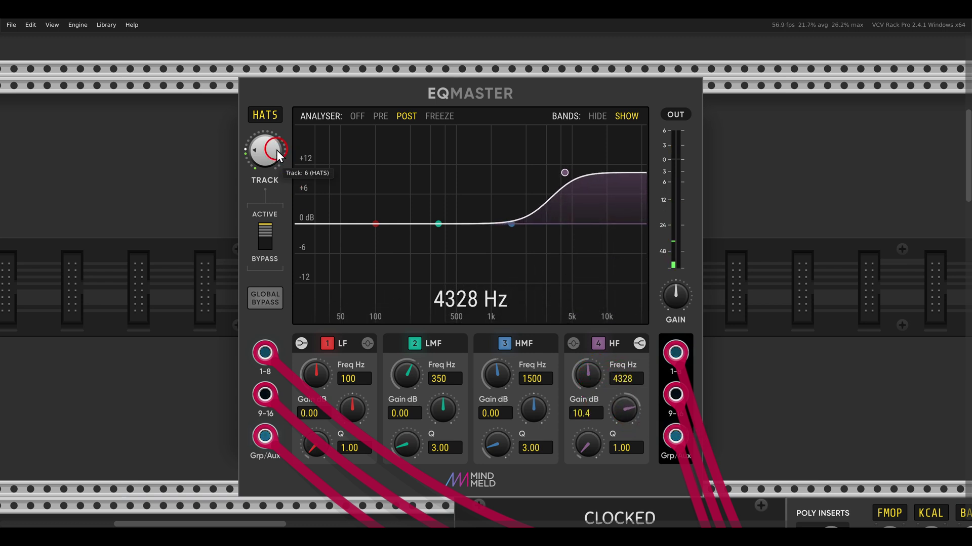
# Step: For the Verb channel, set the LF band to -20.0 dB at 110 Hz and the HF band to 8.67 dB at 2343 Hz
pyautogui.moveTo(277, 154); pyautogui.dragTo(254, 92)
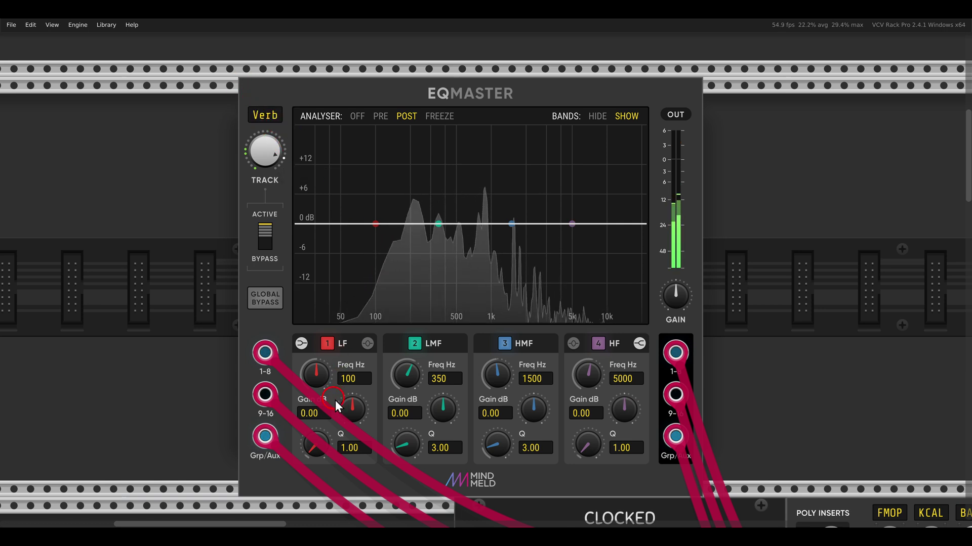
pyautogui.moveTo(352, 408); pyautogui.dragTo(351, 497)
pyautogui.moveTo(314, 374); pyautogui.dragTo(308, 369)
pyautogui.moveTo(646, 414); pyautogui.dragTo(618, 382)
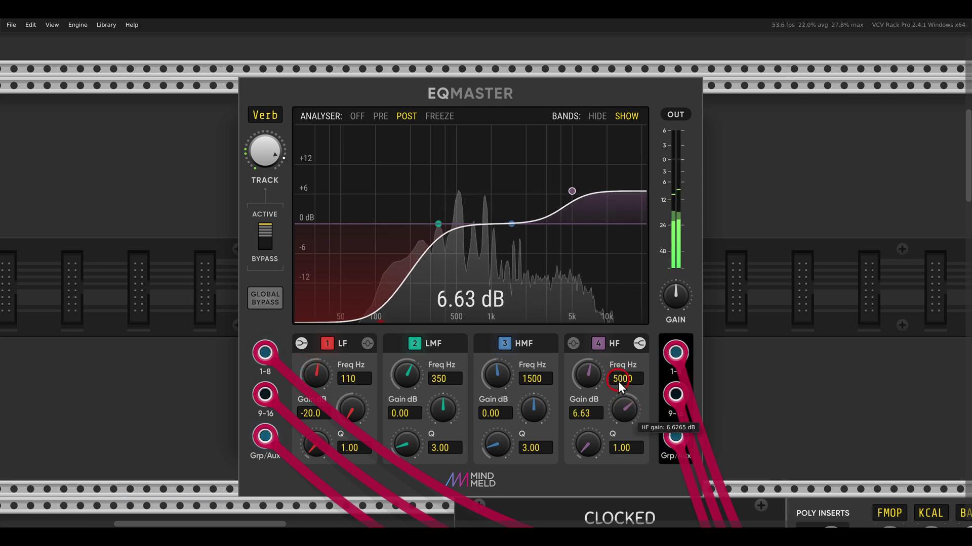
pyautogui.moveTo(588, 422); pyautogui.dragTo(620, 413)
pyautogui.moveTo(596, 381); pyautogui.dragTo(593, 383)
# Step: Toggle EQMaster's global bypass on and off several times to compare the mix with and without EQ, leaving it off
pyautogui.click(261, 303)
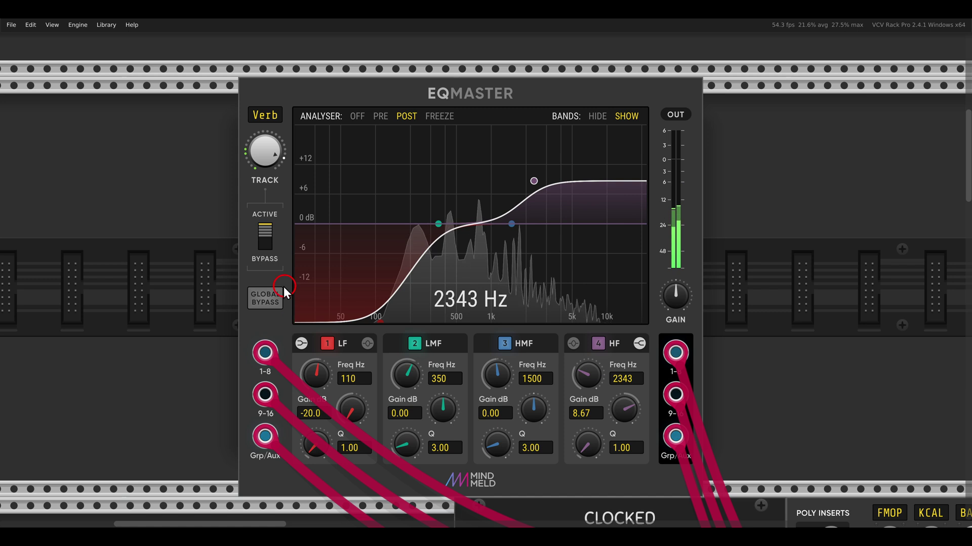
pyautogui.click(262, 305)
pyautogui.click(262, 305)
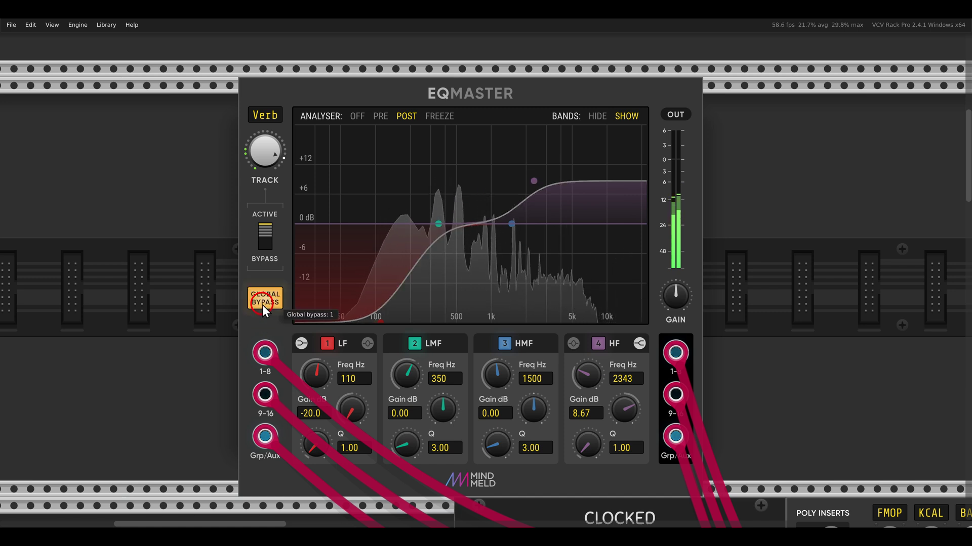
pyautogui.click(262, 305)
pyautogui.click(262, 305)
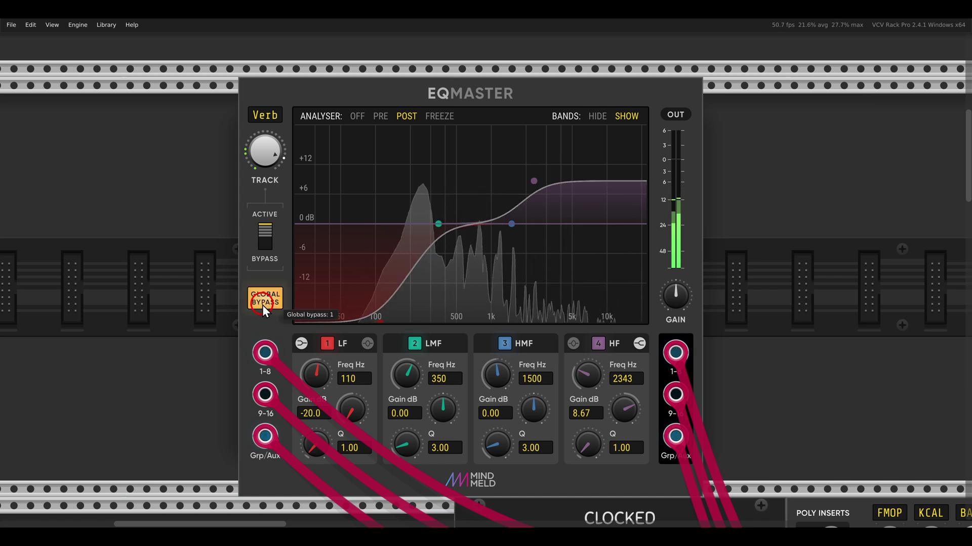
pyautogui.click(262, 305)
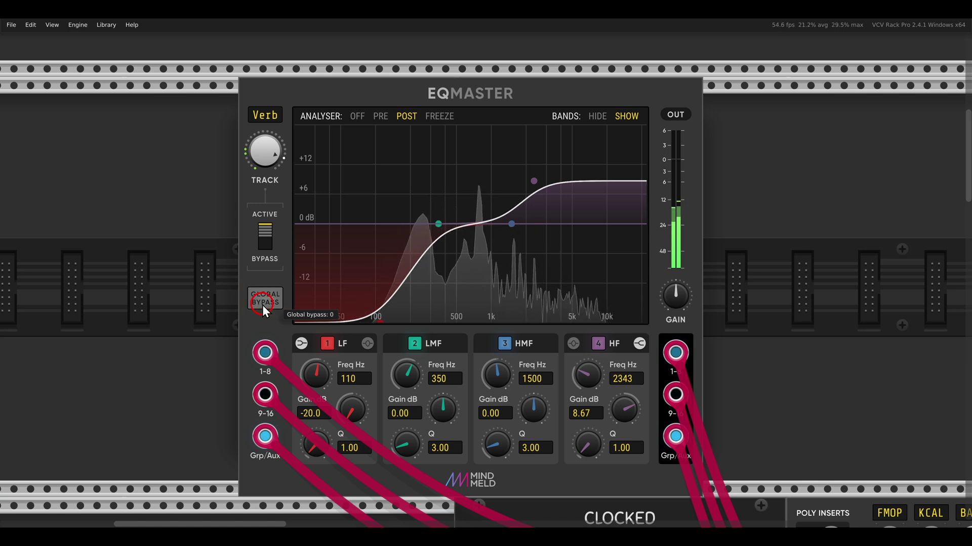
# Step: Shift EQMaster to the left and add a Squinky Labs CompII module directly beside its output side
pyautogui.moveTo(547, 94); pyautogui.dragTo(390, 98)
pyautogui.rightClick(580, 175)
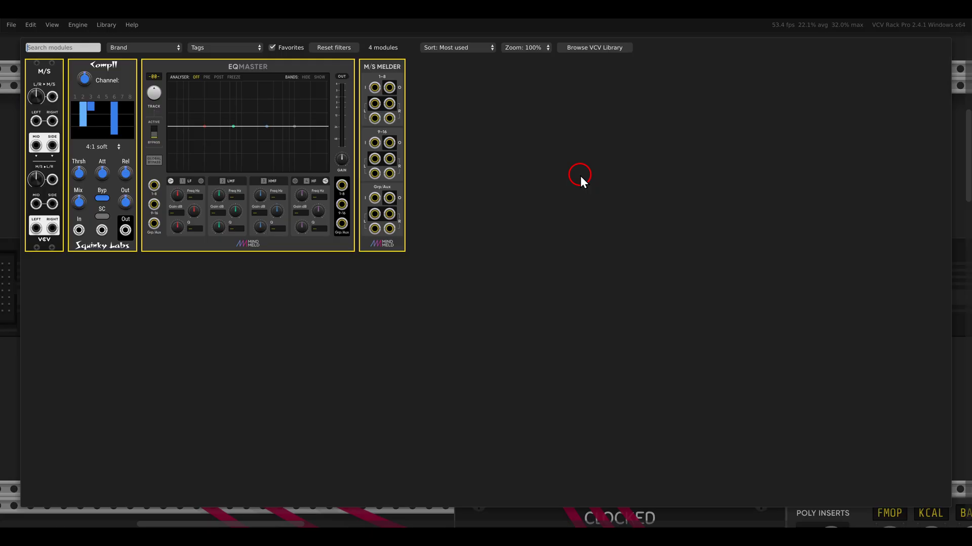
pyautogui.moveTo(109, 81); pyautogui.dragTo(544, 206)
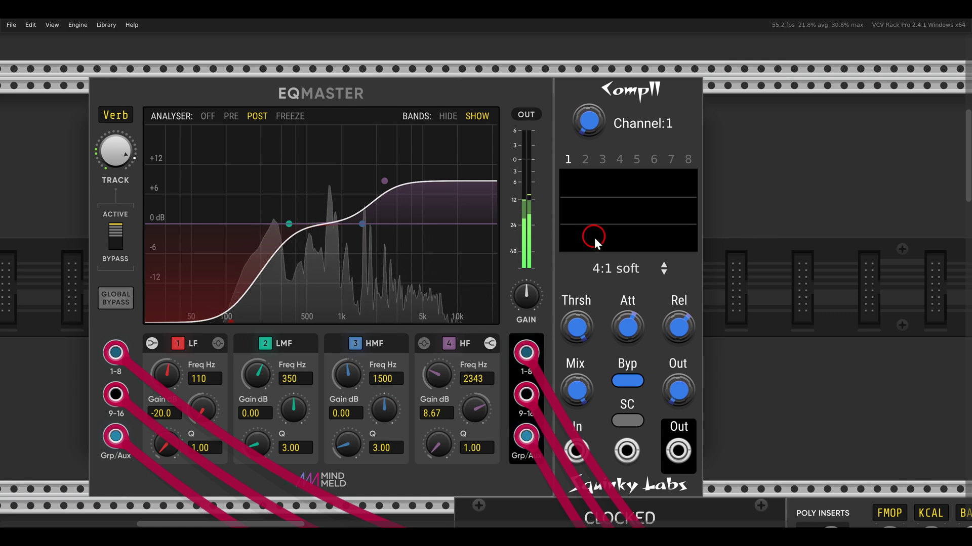
# Step: Patch CompII between EQMaster's 1-8 output and its return cable, and patch a duplicate CompII into the 9-16 path the same way
pyautogui.moveTo(536, 347); pyautogui.dragTo(680, 452)
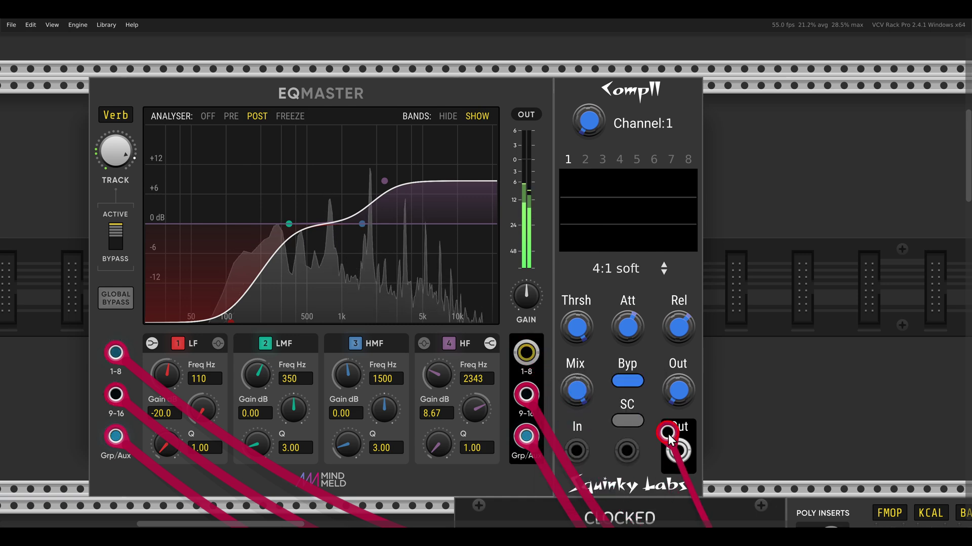
pyautogui.moveTo(526, 353); pyautogui.dragTo(577, 451)
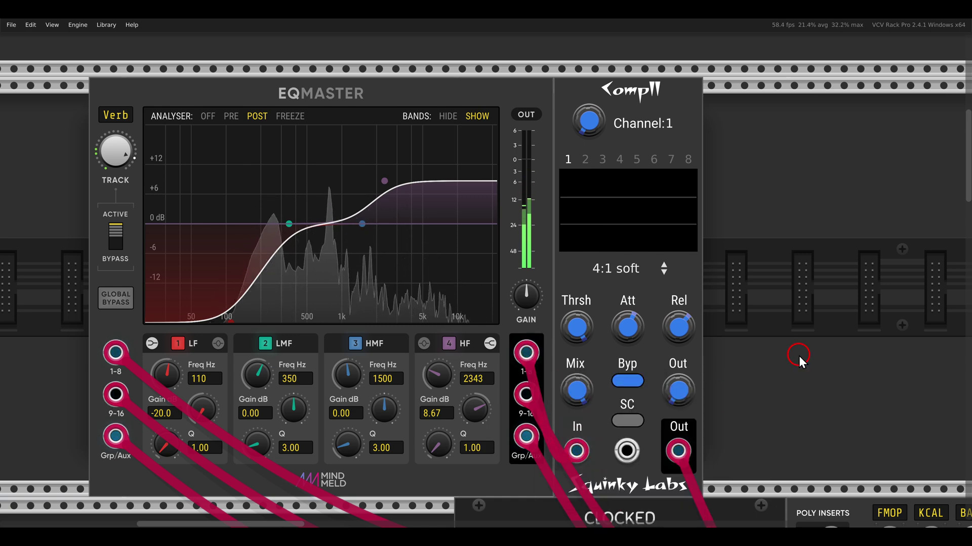
pyautogui.scroll(-2, 763, 292)
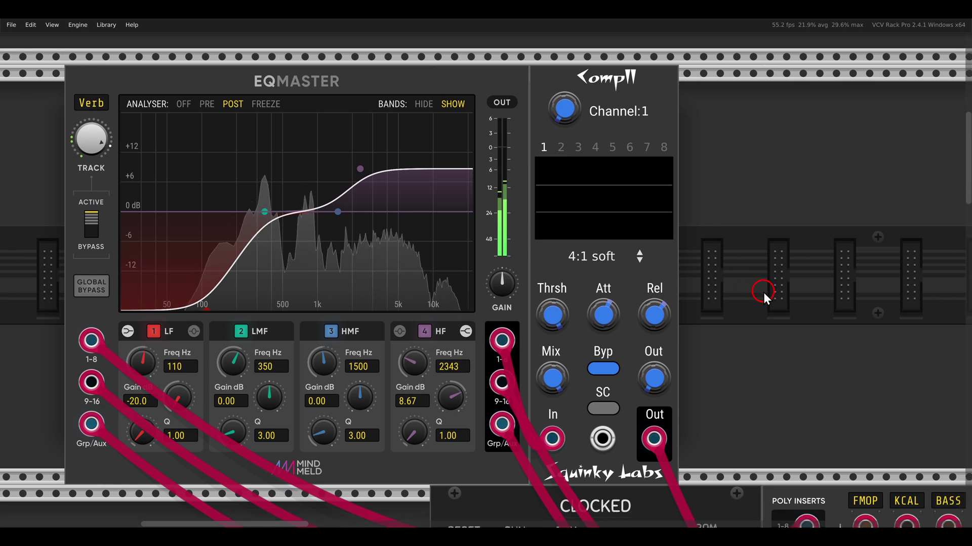
pyautogui.hotkey('ctrl', 'd')
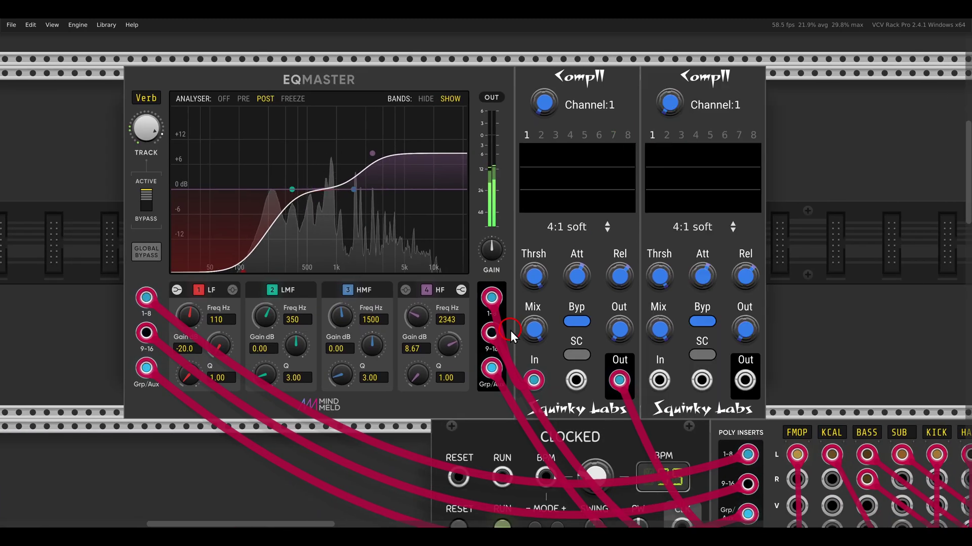
pyautogui.moveTo(510, 330); pyautogui.dragTo(590, 351)
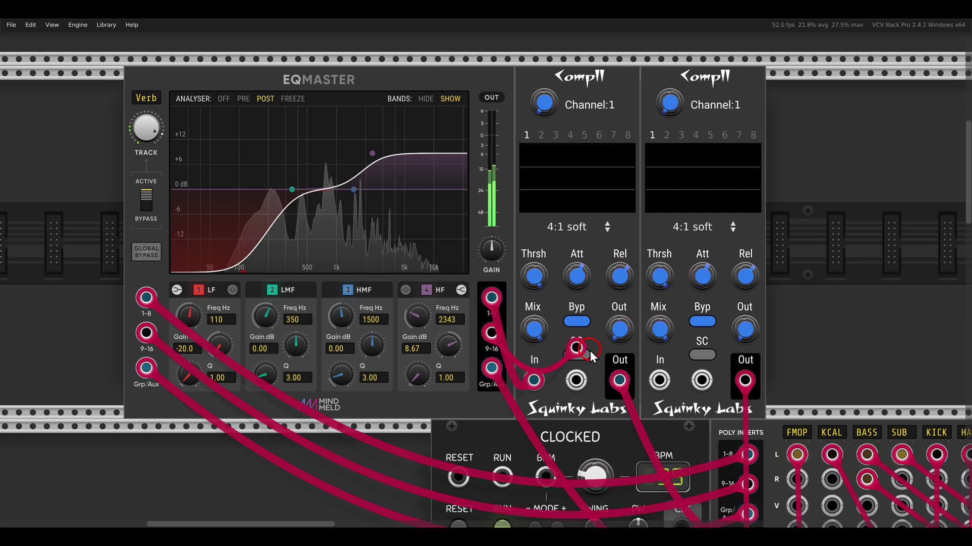
pyautogui.moveTo(661, 383); pyautogui.dragTo(660, 382)
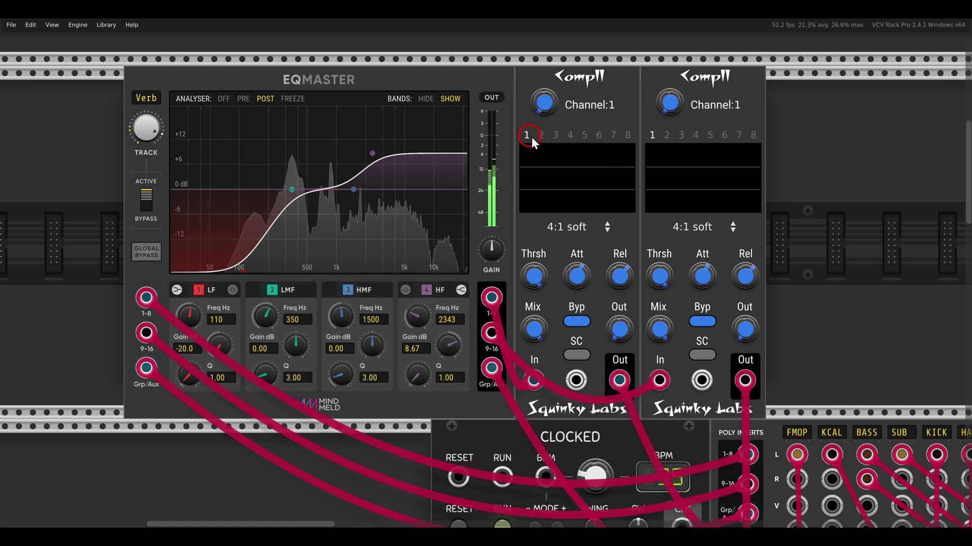
# Step: Set the second CompII's panel channels to 9-16
pyautogui.rightClick(700, 87)
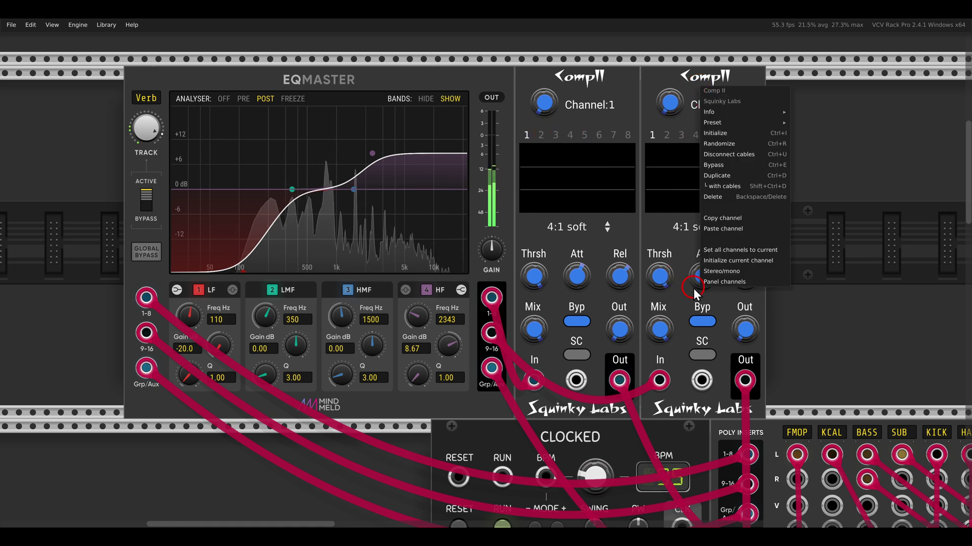
pyautogui.moveTo(709, 283)
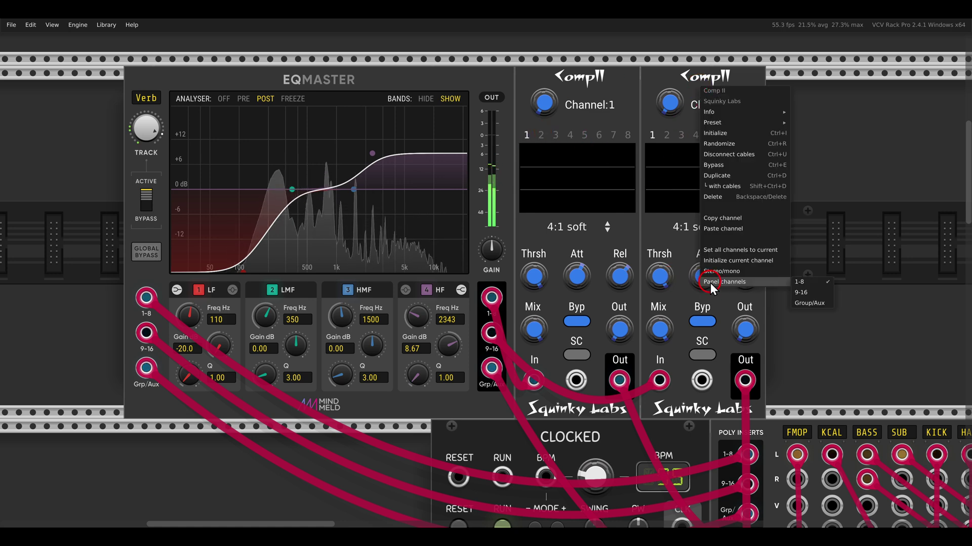
pyautogui.click(809, 293)
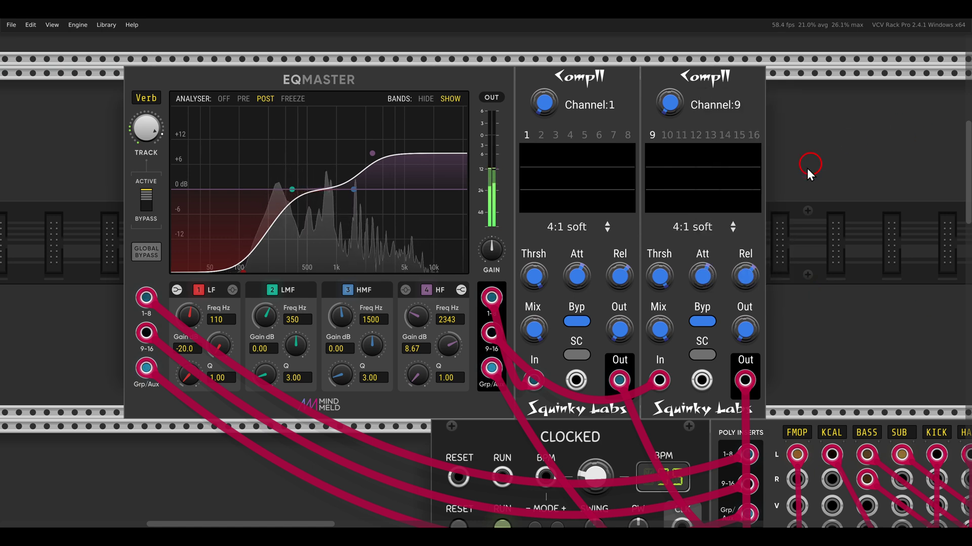
# Step: For the KICK track, engage compression on channel 5 of the first CompII and adjust its attack, release, threshold and makeup gain
pyautogui.moveTo(158, 130); pyautogui.dragTo(168, 248)
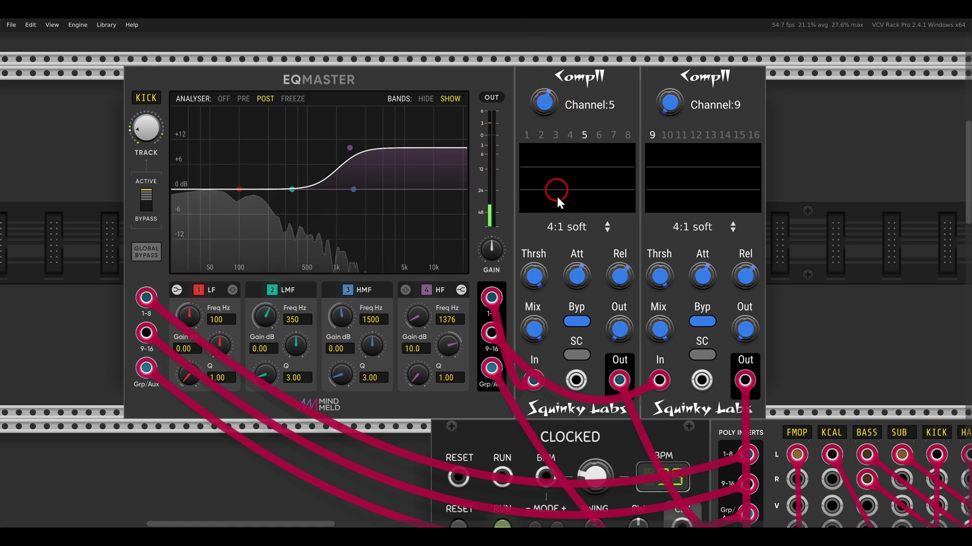
pyautogui.click(576, 321)
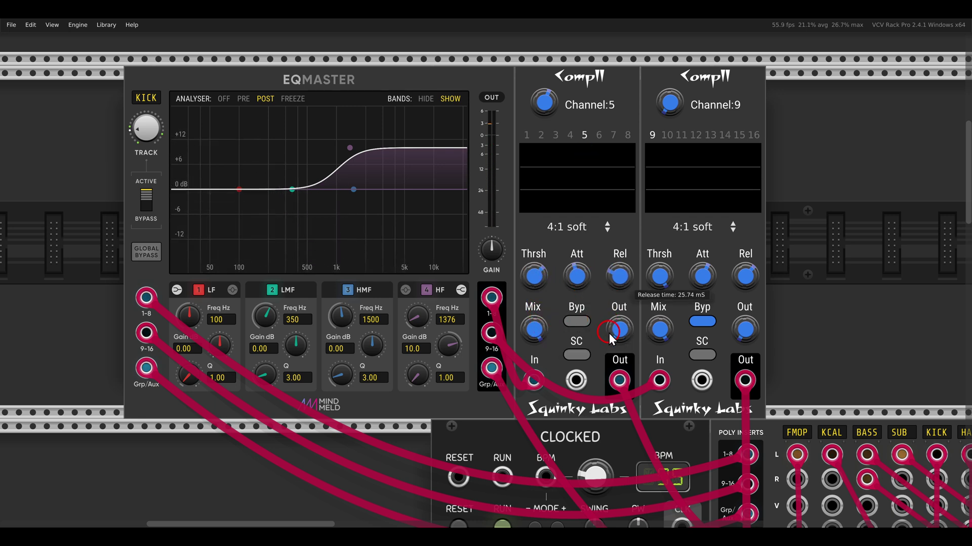
pyautogui.moveTo(609, 333); pyautogui.dragTo(608, 343)
pyautogui.moveTo(539, 284)
pyautogui.mouseDown()
pyautogui.moveTo(539, 300)
pyautogui.moveTo(533, 284)
pyautogui.mouseUp()
pyautogui.moveTo(621, 336)
pyautogui.mouseDown()
pyautogui.moveTo(606, 308)
pyautogui.moveTo(617, 329)
pyautogui.mouseUp()
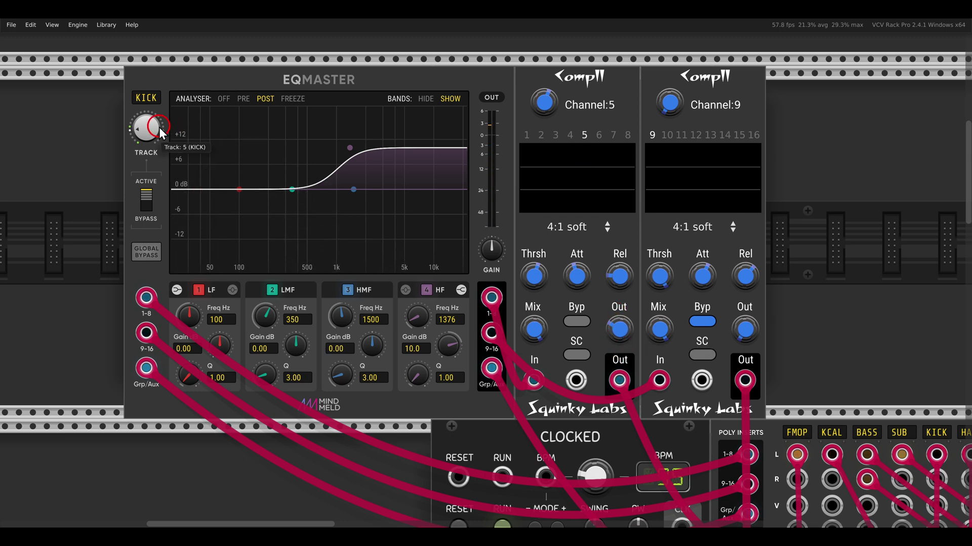
# Step: For the SRFX track, engage the second CompII's channel 9, set the threshold to about -32 dB, shorten attack and release, and raise makeup gain
pyautogui.moveTo(160, 133); pyautogui.dragTo(147, 165)
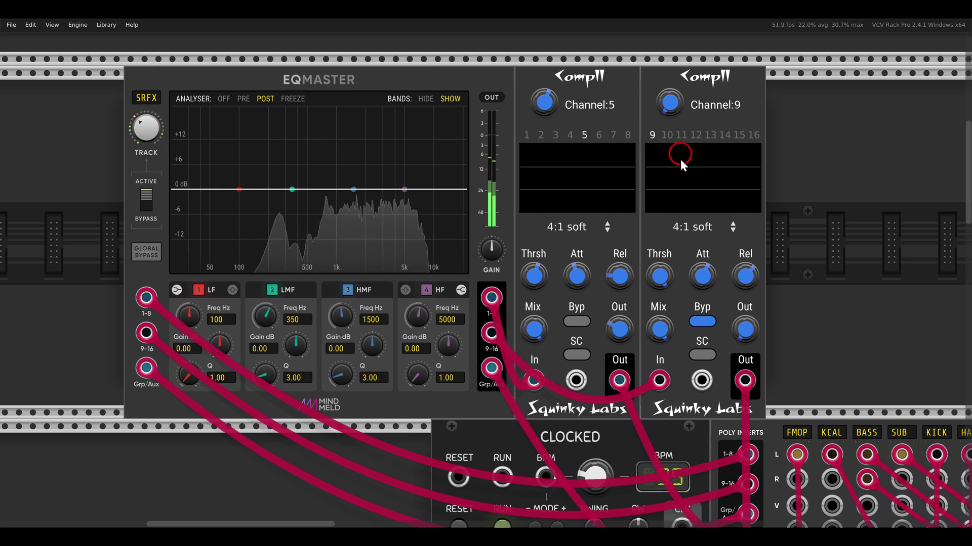
pyautogui.click(702, 321)
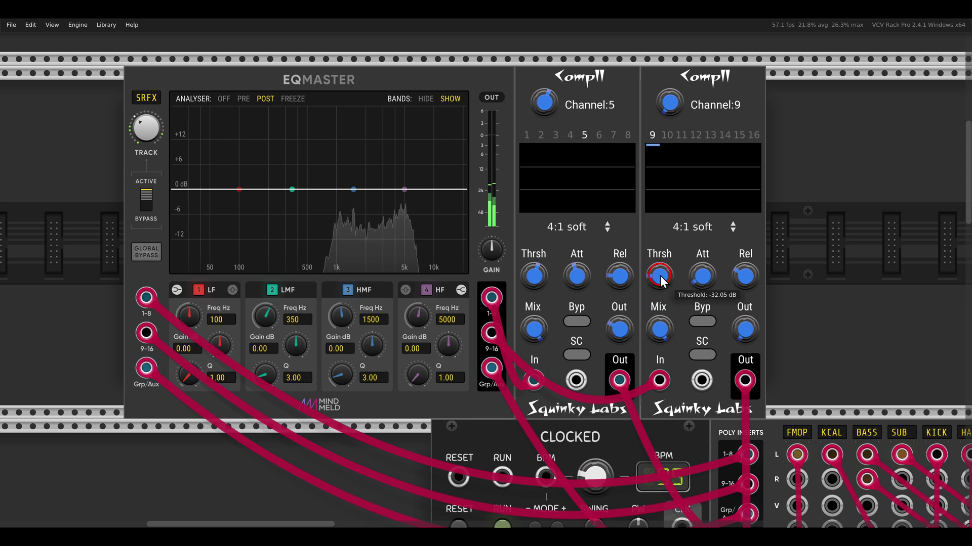
pyautogui.moveTo(660, 275); pyautogui.dragTo(660, 287)
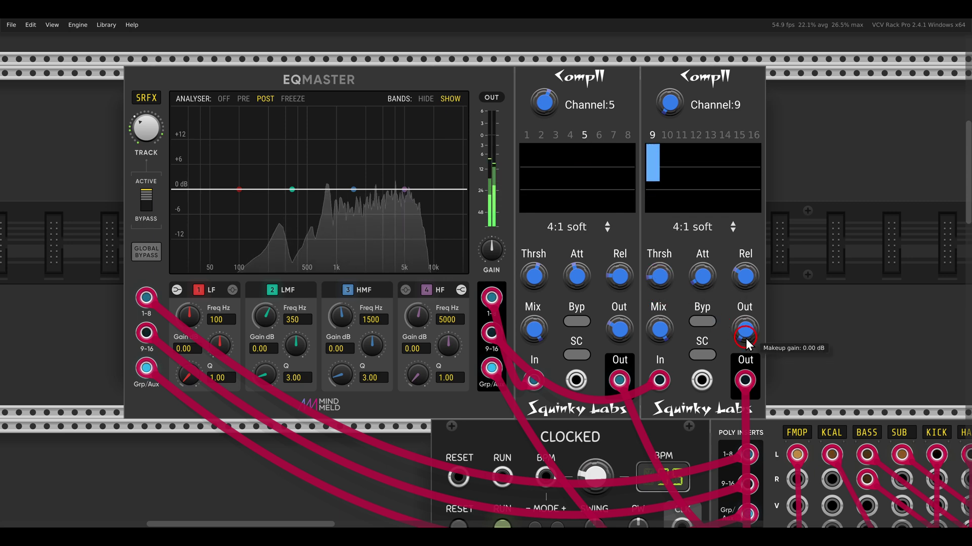
pyautogui.moveTo(745, 337); pyautogui.dragTo(711, 296)
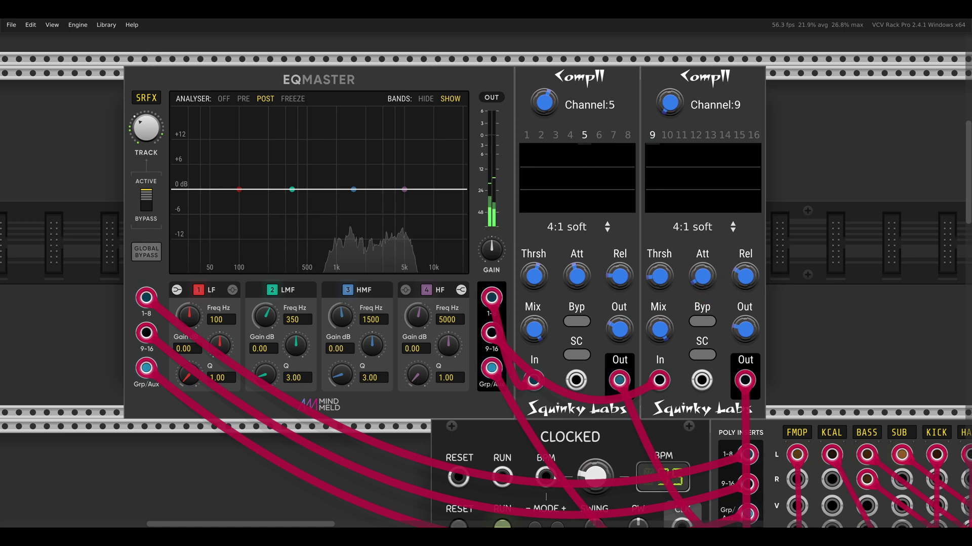
# Step: Run an additional cable carrying the mixer's KICK track signal into the first CompII's sidechain input
pyautogui.scroll(-3, 700, 252)
pyautogui.moveTo(787, 251); pyautogui.dragTo(717, 227)
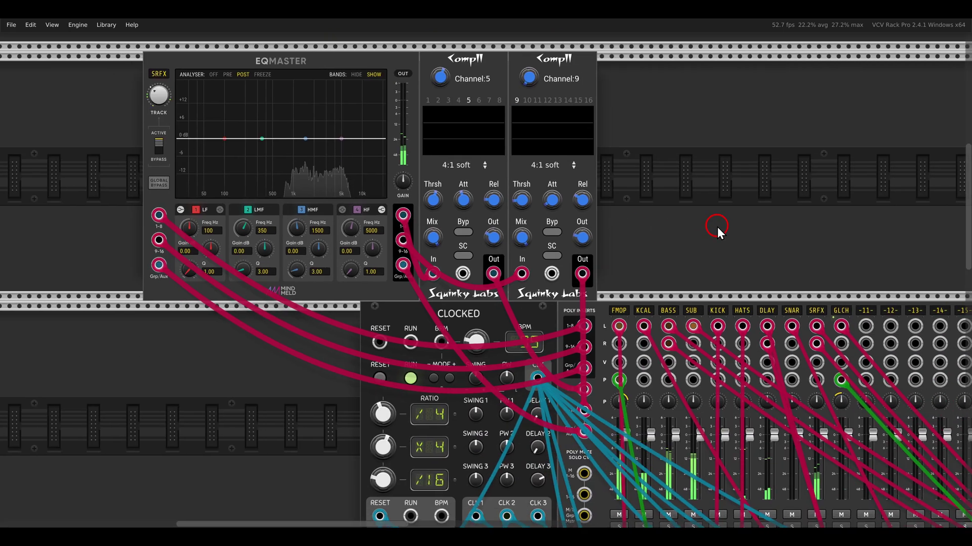
pyautogui.moveTo(718, 326); pyautogui.dragTo(524, 295)
pyautogui.scroll(4, 524, 295)
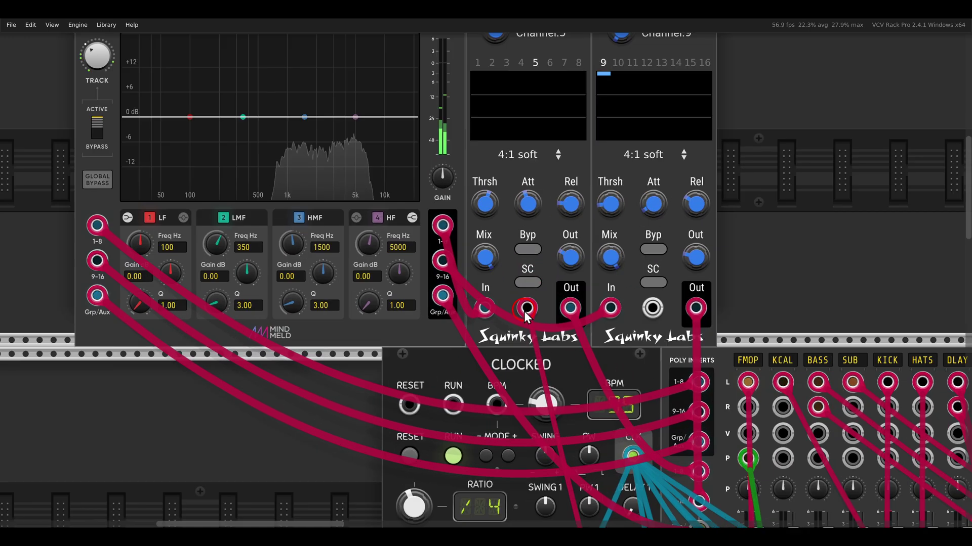
pyautogui.scroll(1, 523, 304)
pyautogui.scroll(-1, 605, 306)
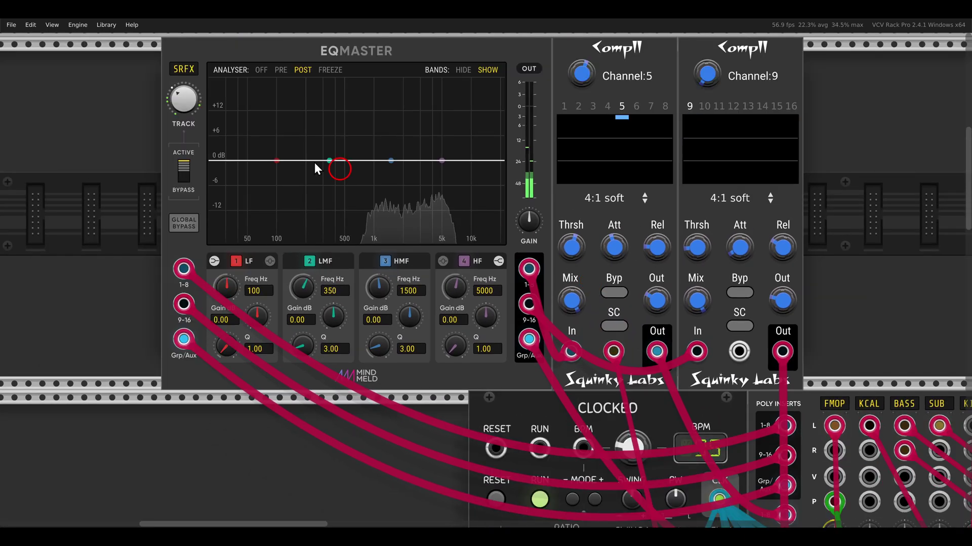
# Step: For the BASS track, engage the first CompII's channel 3 with sidechain on, shorten its attack and release, and adjust the threshold
pyautogui.moveTo(183, 99); pyautogui.dragTo(181, 152)
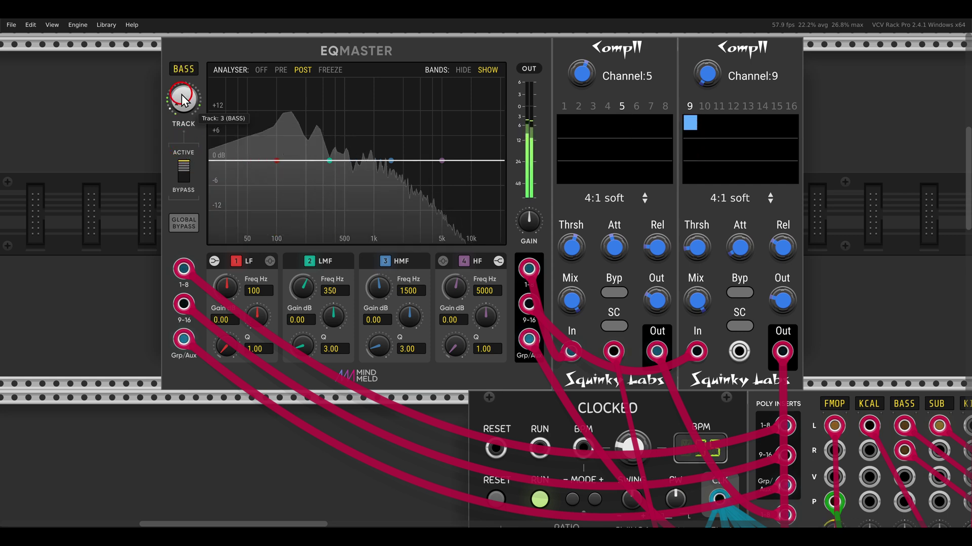
pyautogui.click(581, 81)
pyautogui.moveTo(582, 84); pyautogui.dragTo(585, 169)
pyautogui.click(612, 293)
pyautogui.click(615, 294)
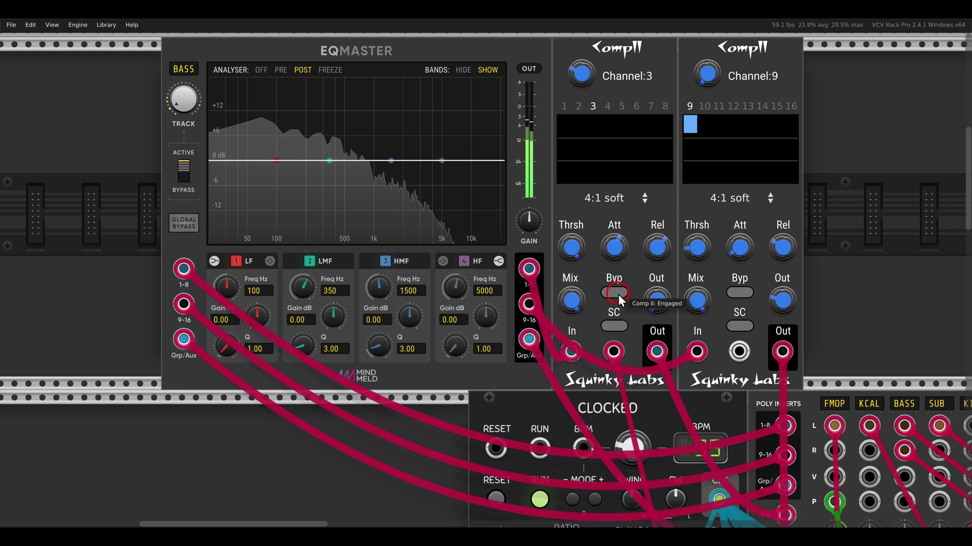
pyautogui.click(611, 327)
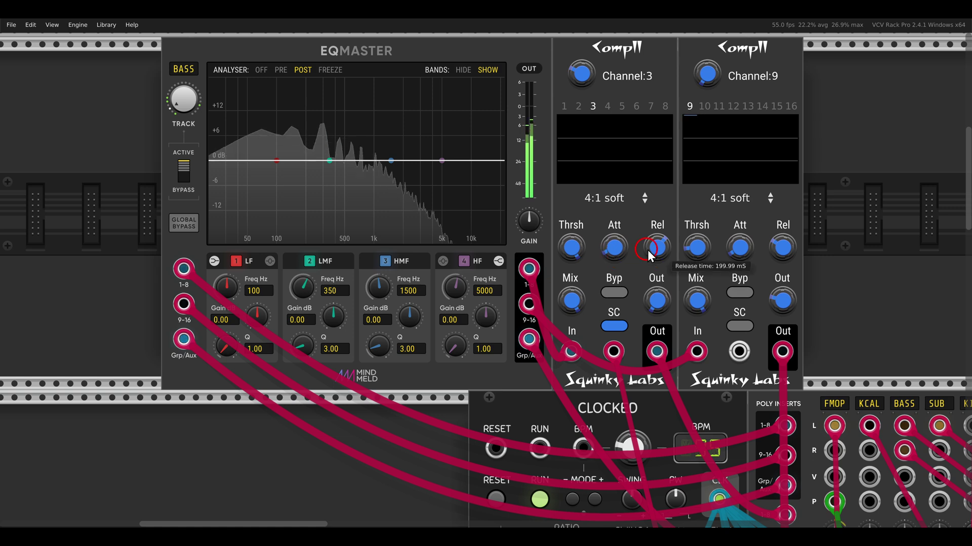
pyautogui.moveTo(580, 303); pyautogui.dragTo(582, 317)
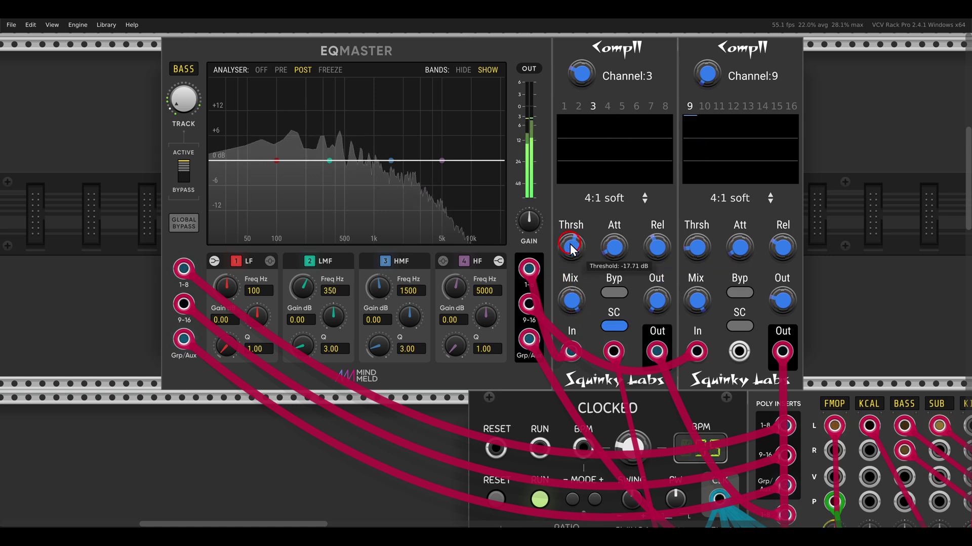
pyautogui.moveTo(570, 253)
pyautogui.mouseDown()
pyautogui.moveTo(568, 278)
pyautogui.moveTo(568, 250)
pyautogui.mouseUp()
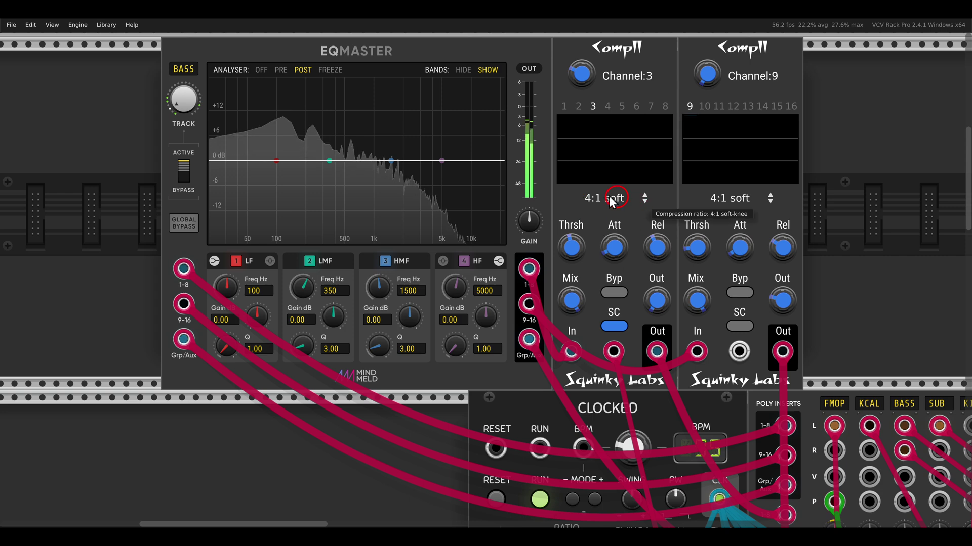
# Step: For the SUB track, copy the first CompII's channel 3 settings and paste them onto channel 4
pyautogui.moveTo(183, 109); pyautogui.dragTo(183, 103)
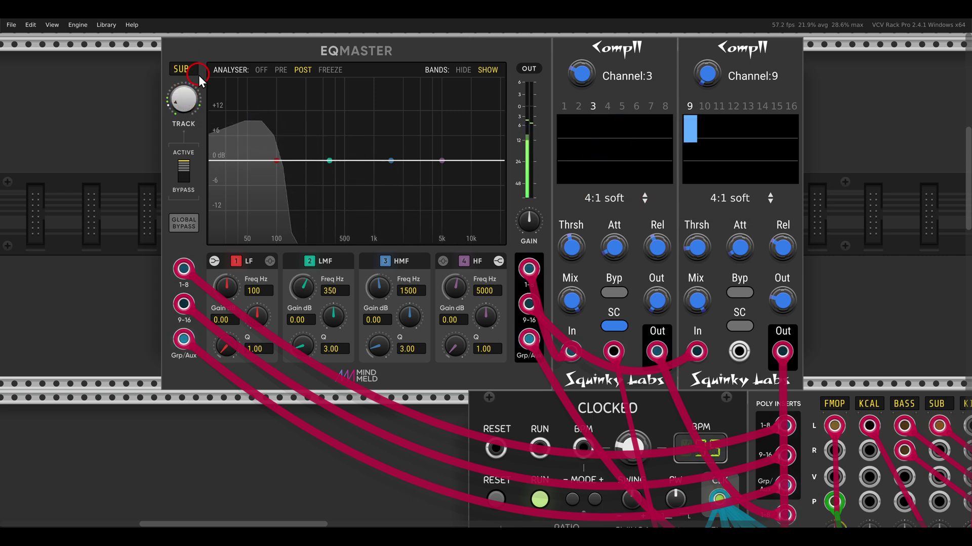
pyautogui.rightClick(602, 92)
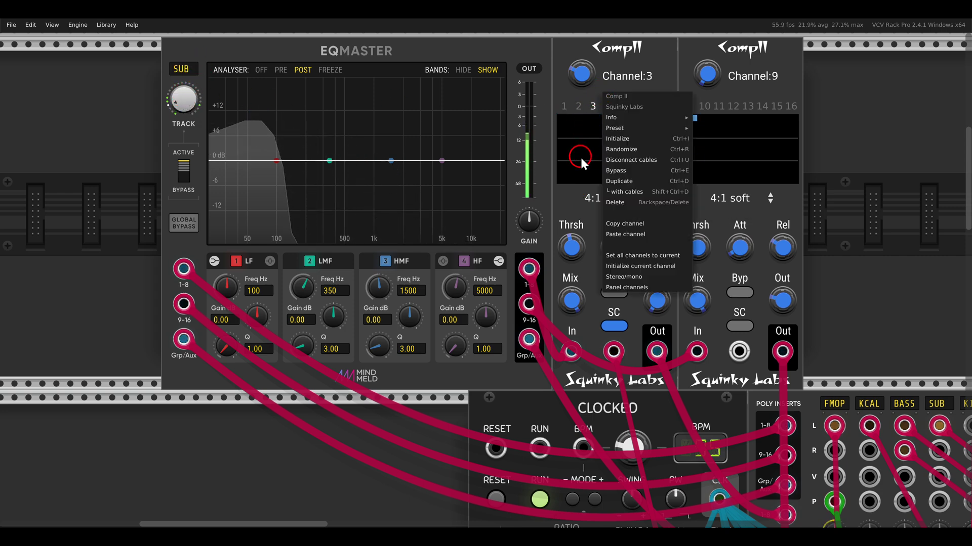
pyautogui.click(618, 226)
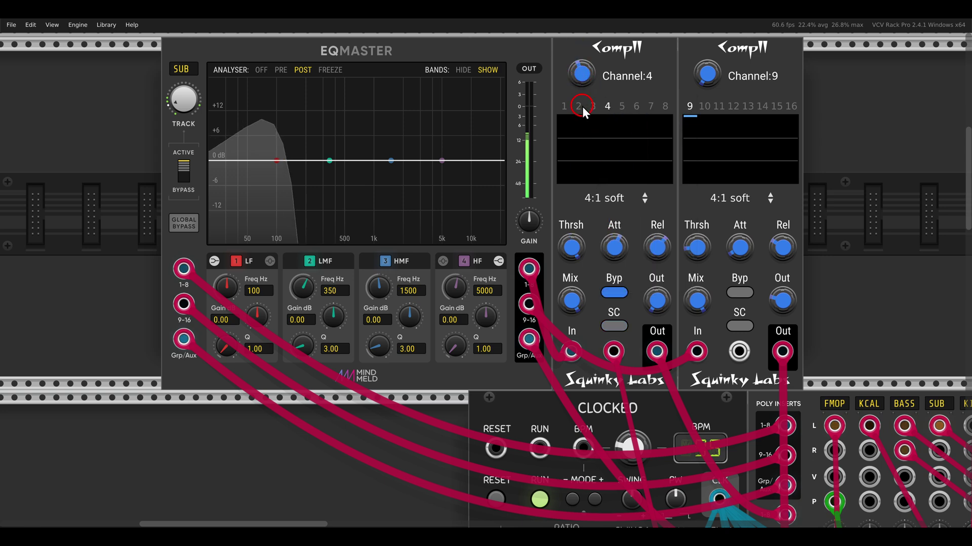
pyautogui.rightClick(615, 78)
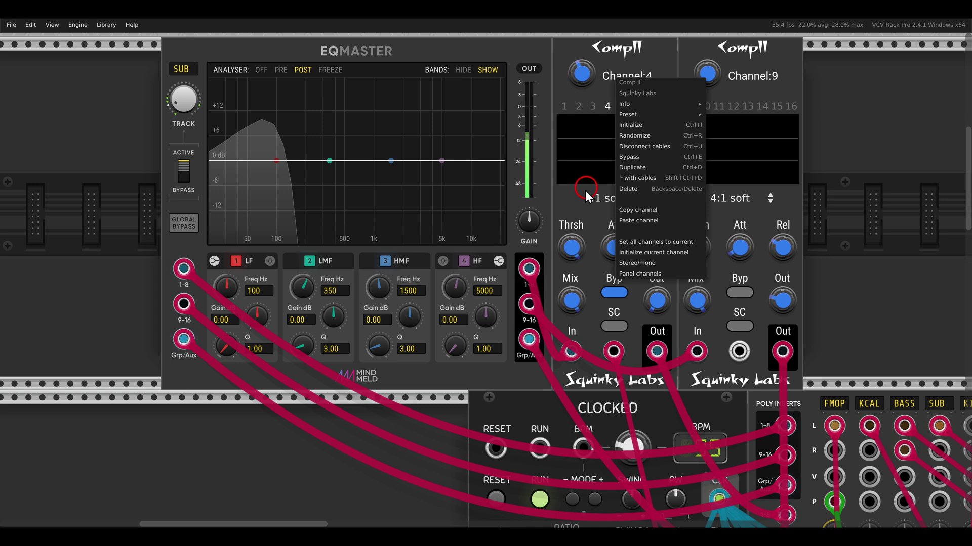
pyautogui.click(625, 222)
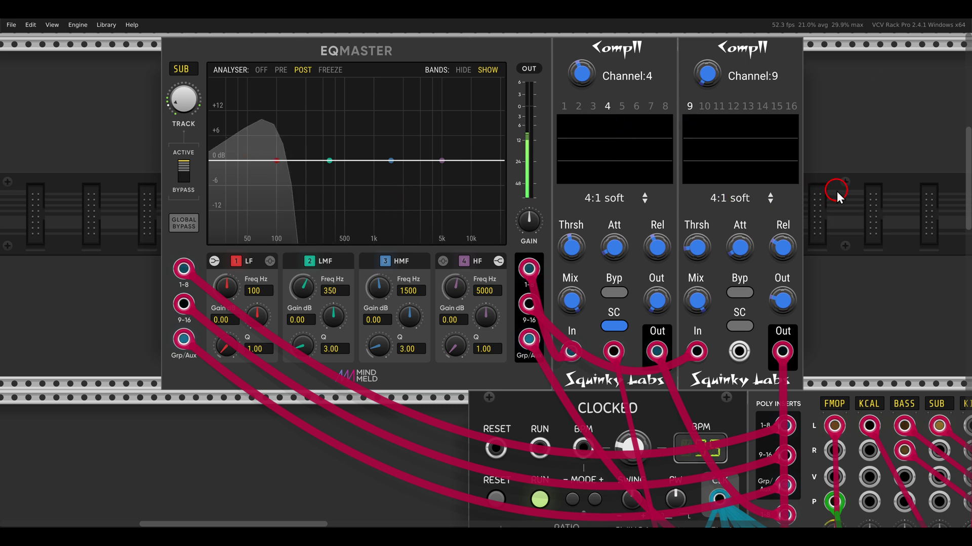
# Step: Select the EQMaster and both CompII modules together and delete them
pyautogui.moveTo(836, 192); pyautogui.dragTo(473, 176)
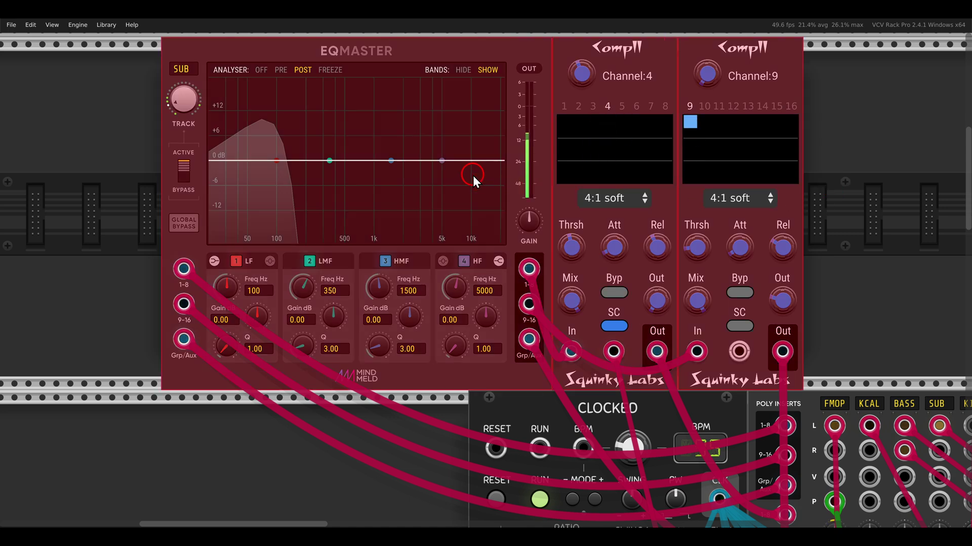
pyautogui.press('Delete')
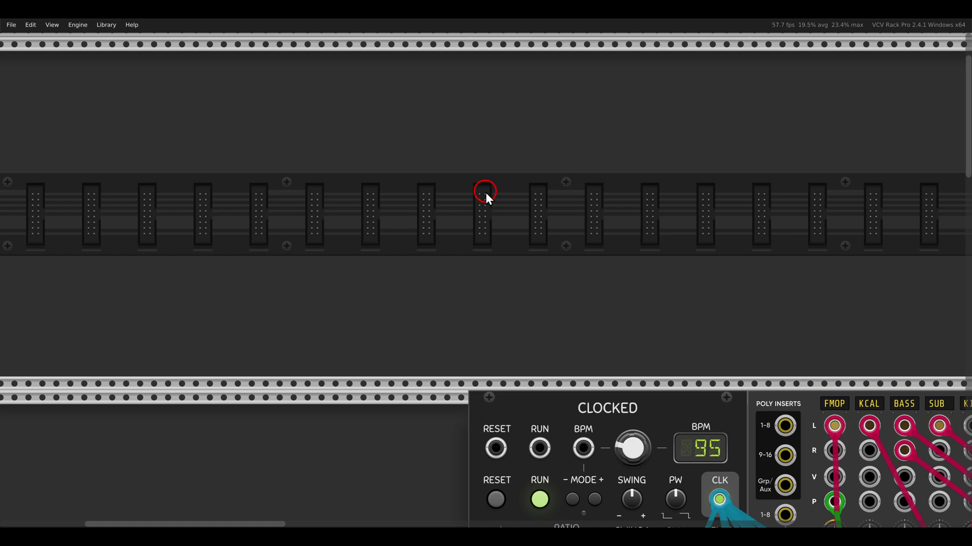
# Step: Add a new EQMaster in the empty row above Clocked and place a duplicate farther along the same row, leaving a gap between them
pyautogui.scroll(-5, 485, 192)
pyautogui.rightClick(426, 189)
pyautogui.moveTo(248, 146); pyautogui.dragTo(369, 190)
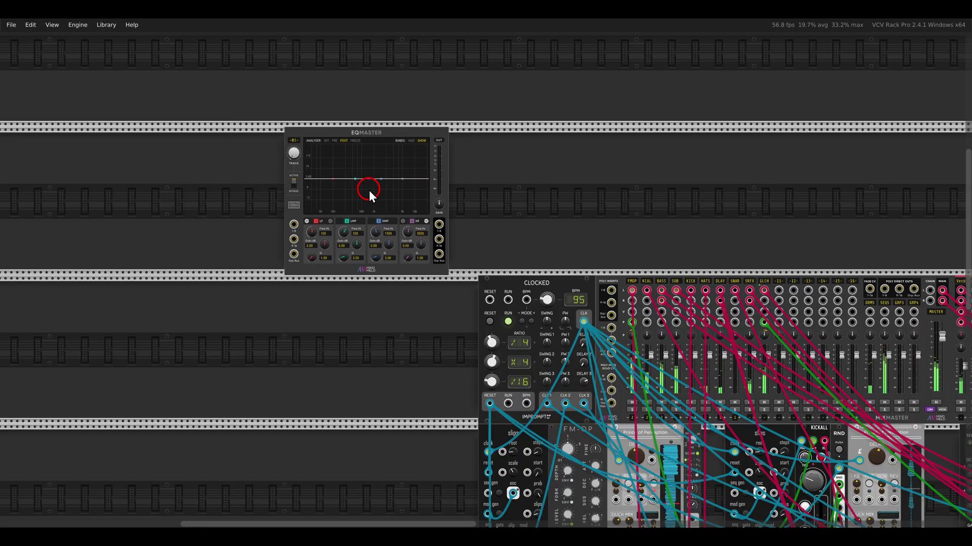
pyautogui.hotkey('ctrl', 'd')
pyautogui.moveTo(468, 130); pyautogui.dragTo(559, 144)
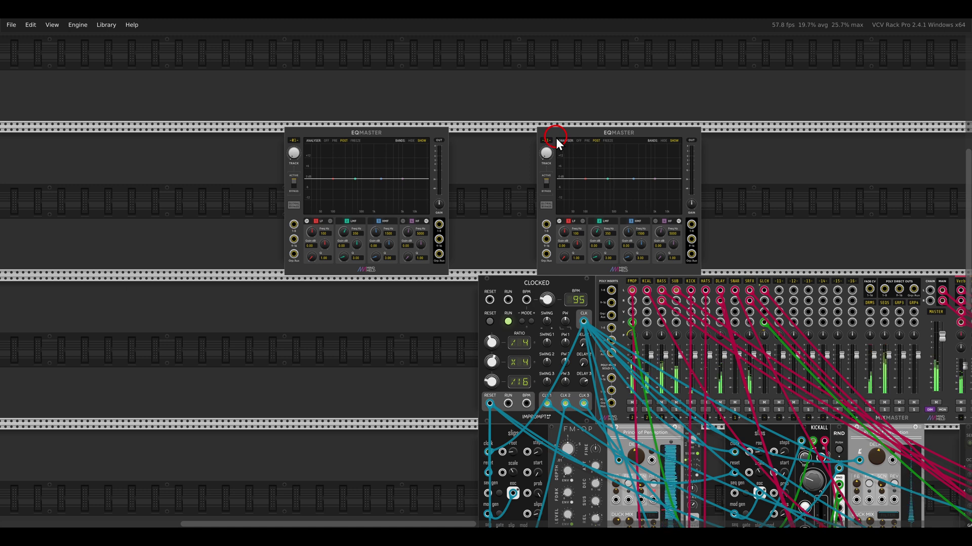
# Step: Add a CompII and its duplicate so that one sits directly beside the output side of each EQMaster
pyautogui.rightClick(457, 166)
pyautogui.moveTo(138, 89); pyautogui.dragTo(737, 143)
pyautogui.hotkey('ctrl', 'd')
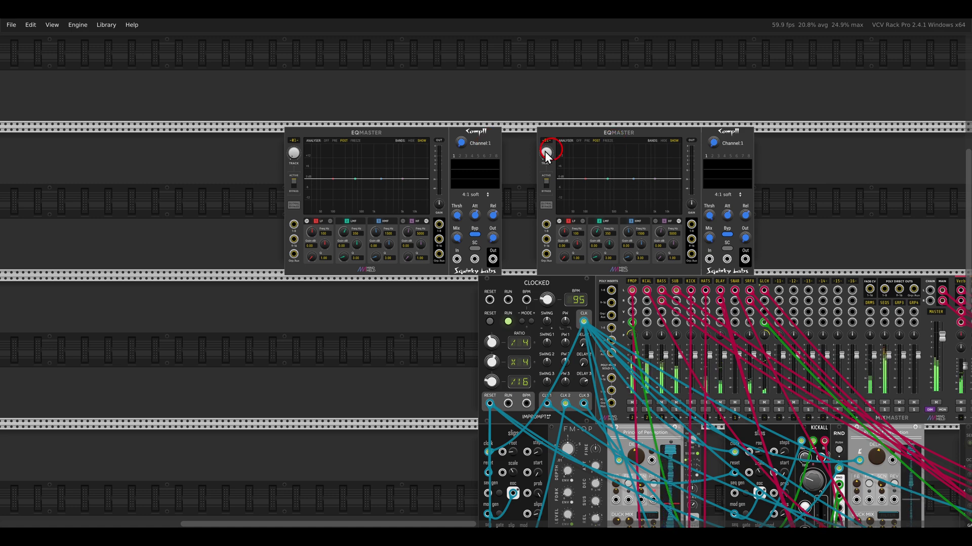
# Step: Add an M/S Melder and a VCV M/S module in the row ahead of the first EQMaster, with gaps between the modules
pyautogui.moveTo(514, 153); pyautogui.dragTo(623, 159)
pyautogui.scroll(2, 345, 219)
pyautogui.rightClick(345, 220)
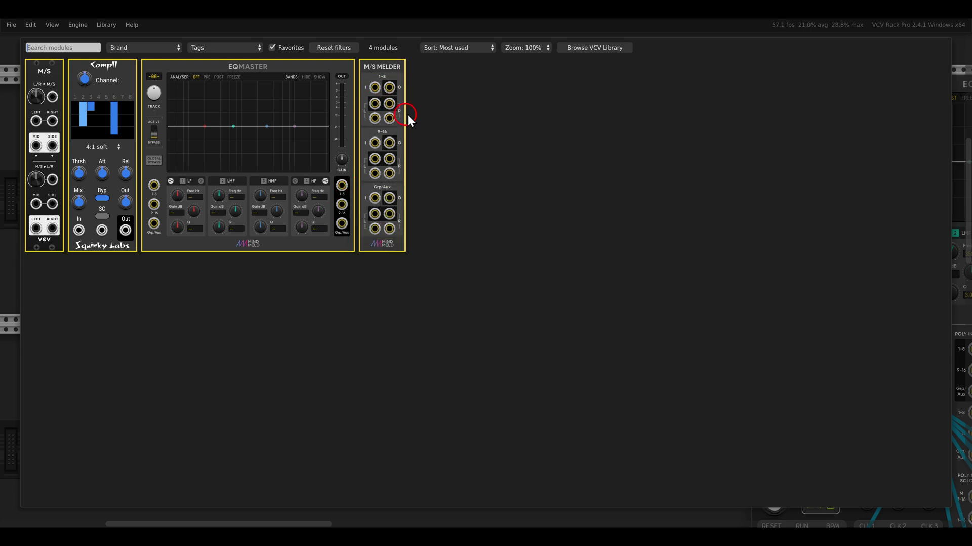
pyautogui.click(385, 106)
pyautogui.moveTo(389, 143); pyautogui.dragTo(273, 166)
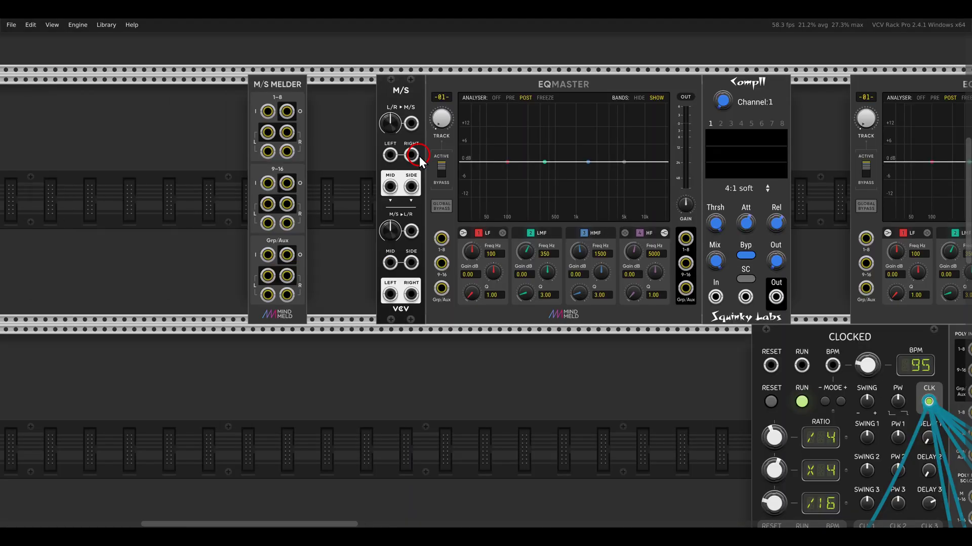
pyautogui.moveTo(408, 154); pyautogui.dragTo(369, 146)
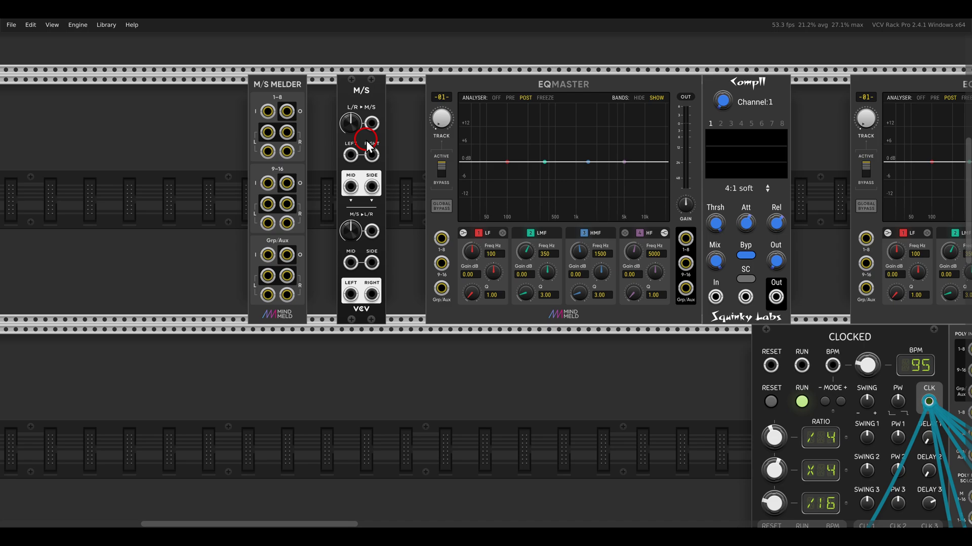
# Step: Audition the DRMS group in solo on MixMaster and check the SEQS group alongside it
pyautogui.scroll(-3, 433, 207)
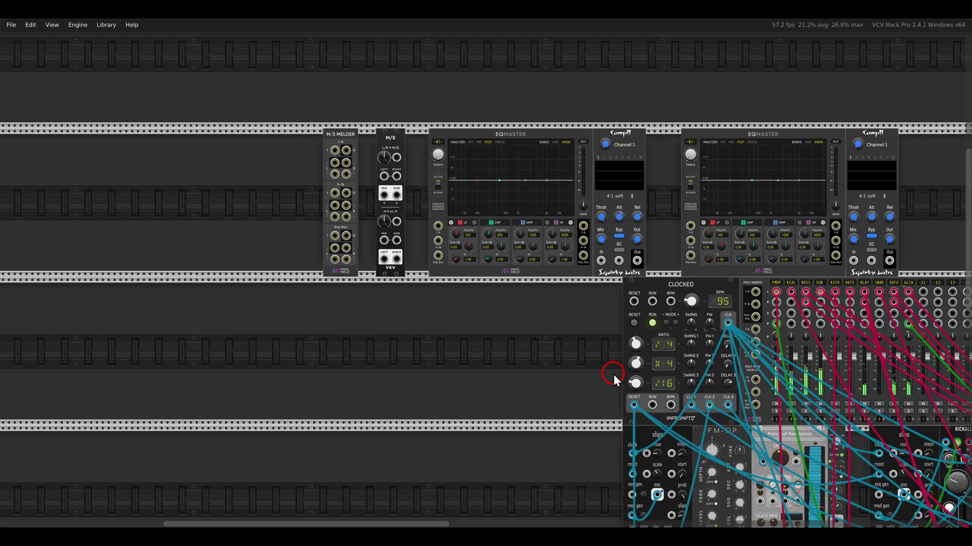
pyautogui.moveTo(613, 375); pyautogui.dragTo(166, 310)
pyautogui.scroll(3, 610, 331)
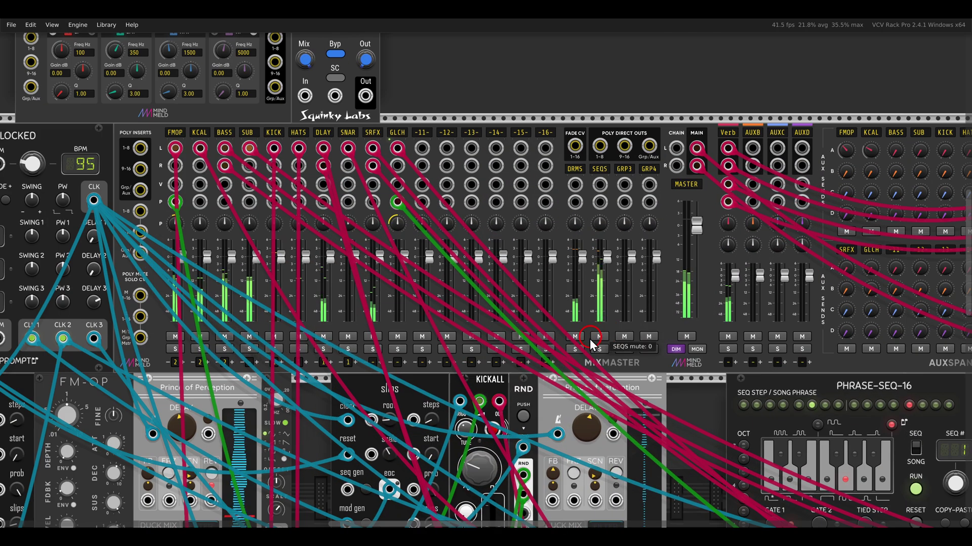
pyautogui.click(588, 338)
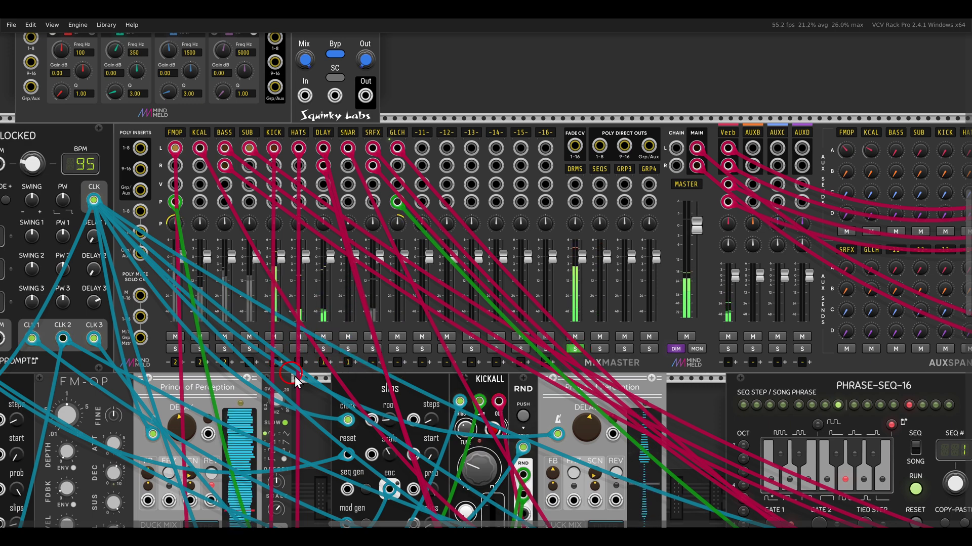
pyautogui.click(597, 350)
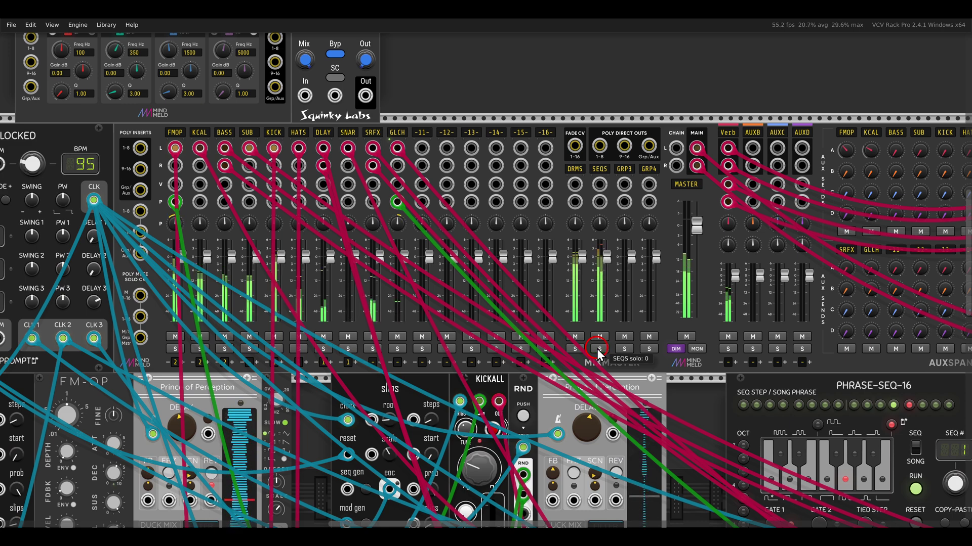
# Step: Patch MixMaster's Grp/Aux poly insert output to the M/S Melder's Grp/Aux input and return its output to the insert, checking the insert output's channels
pyautogui.moveTo(187, 100); pyautogui.dragTo(833, 341)
pyautogui.moveTo(508, 358); pyautogui.dragTo(550, 253)
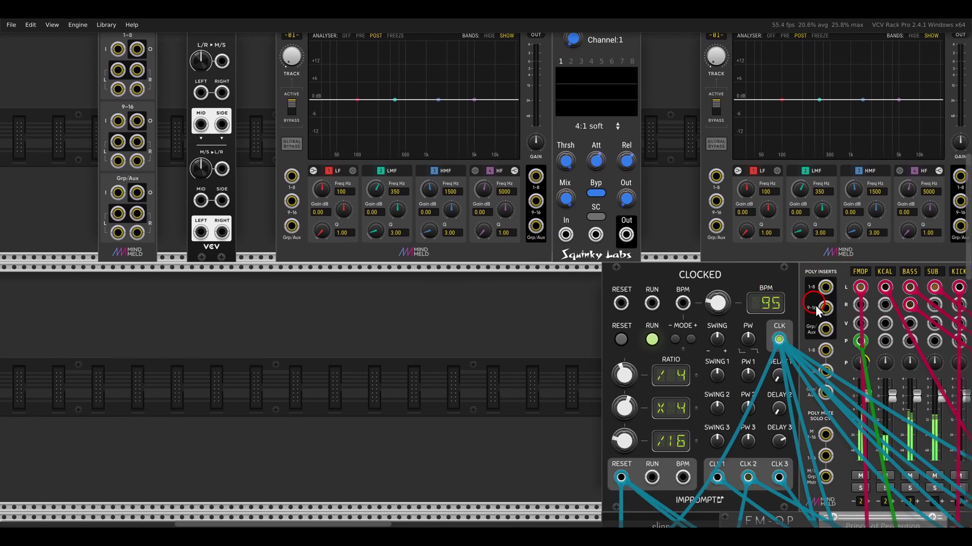
pyautogui.moveTo(825, 329); pyautogui.dragTo(126, 221)
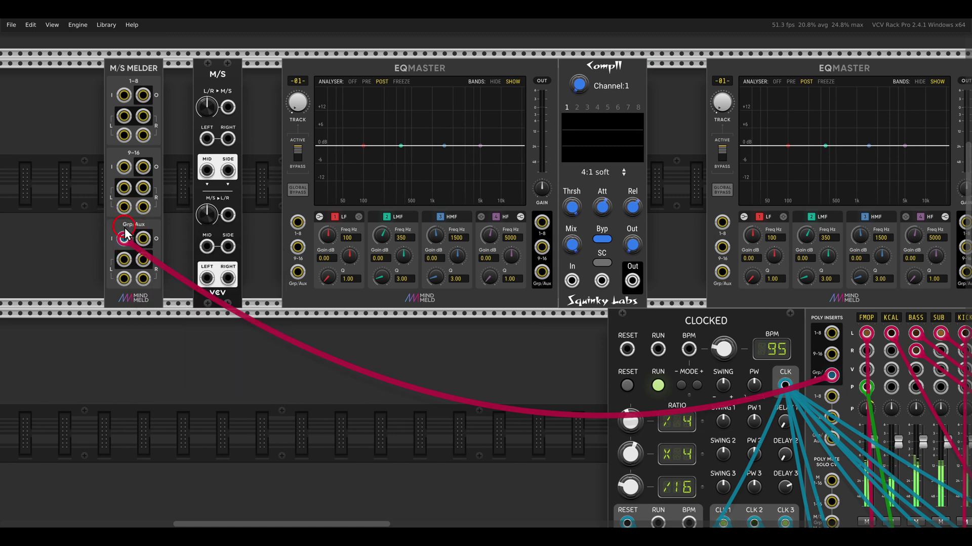
pyautogui.moveTo(168, 244); pyautogui.dragTo(802, 407)
pyautogui.rightClick(802, 354)
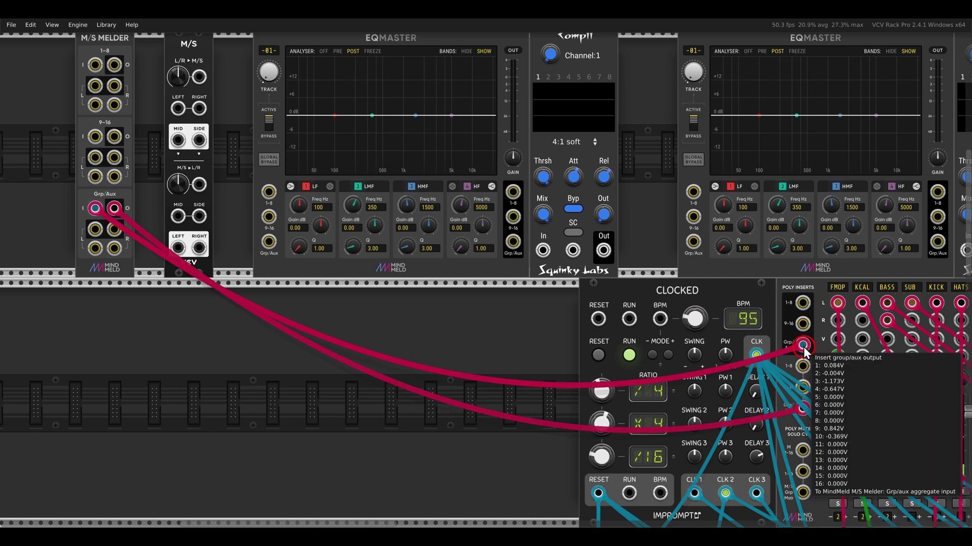
pyautogui.press('Escape')
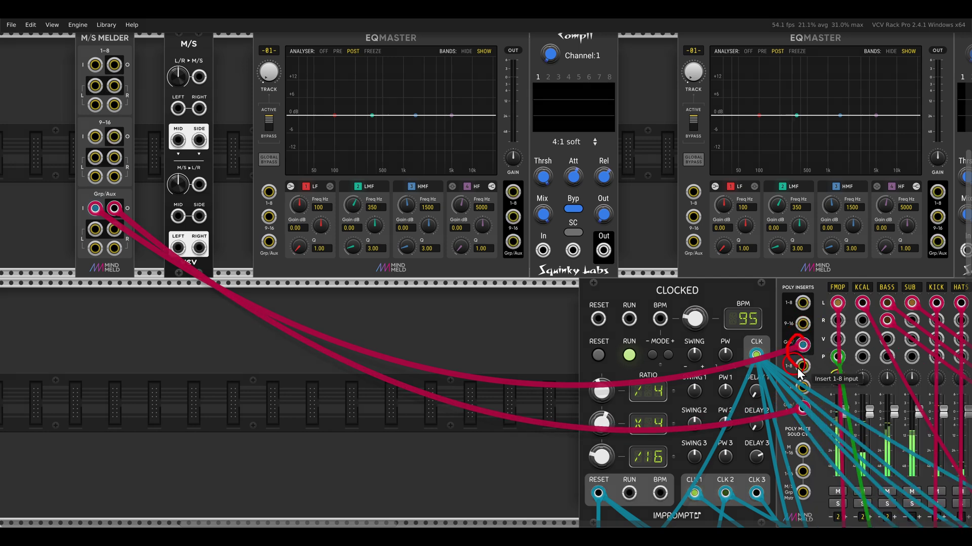
pyautogui.moveTo(810, 372)
pyautogui.mouseDown()
pyautogui.moveTo(812, 333)
pyautogui.moveTo(794, 344)
pyautogui.moveTo(246, 379)
pyautogui.moveTo(98, 292)
pyautogui.moveTo(118, 286)
pyautogui.mouseUp()
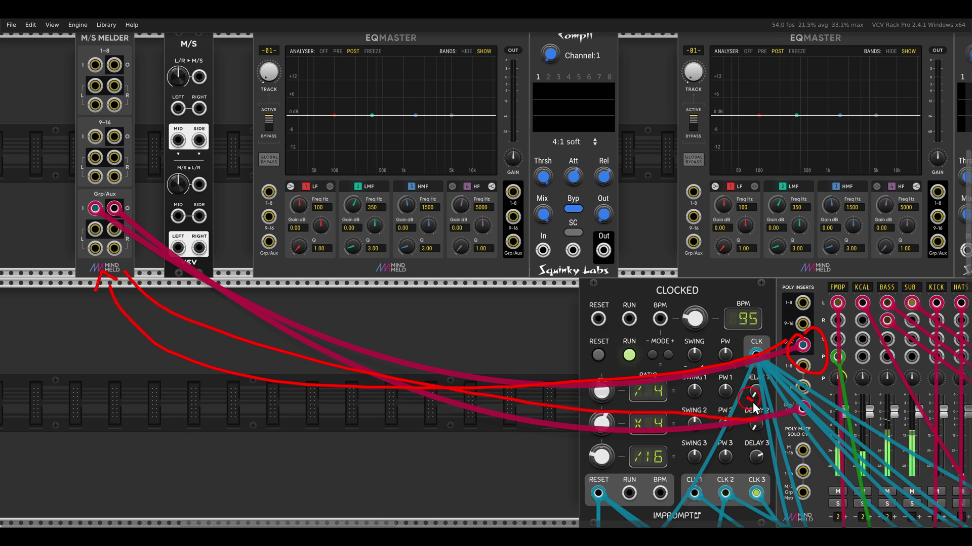
# Step: Patch the Melder's Grp/Aux left and right outputs to the M/S encoder inputs, and the decoder's left and right outputs back to the Melder
pyautogui.moveTo(423, 318); pyautogui.dragTo(465, 384)
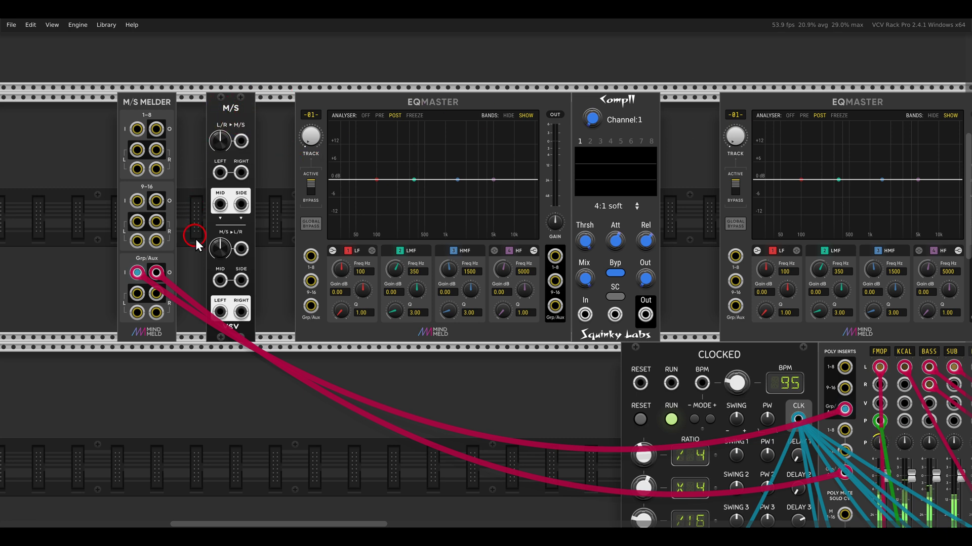
pyautogui.scroll(4, 195, 242)
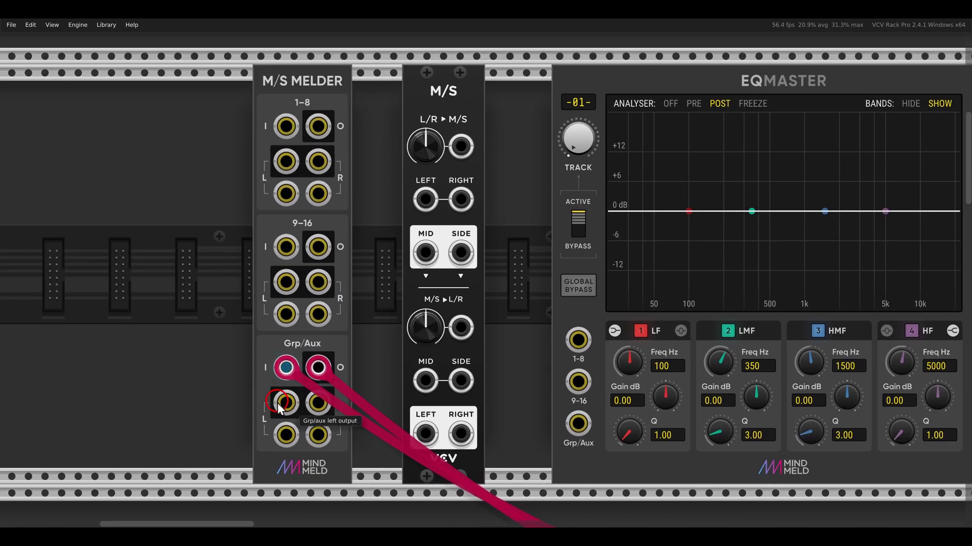
pyautogui.moveTo(281, 402); pyautogui.dragTo(318, 402)
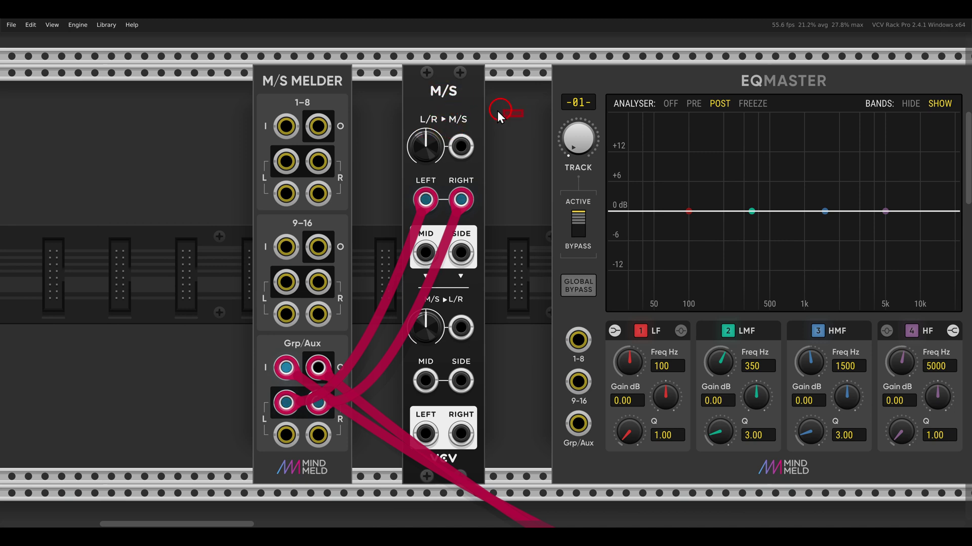
pyautogui.moveTo(497, 111); pyautogui.dragTo(392, 104)
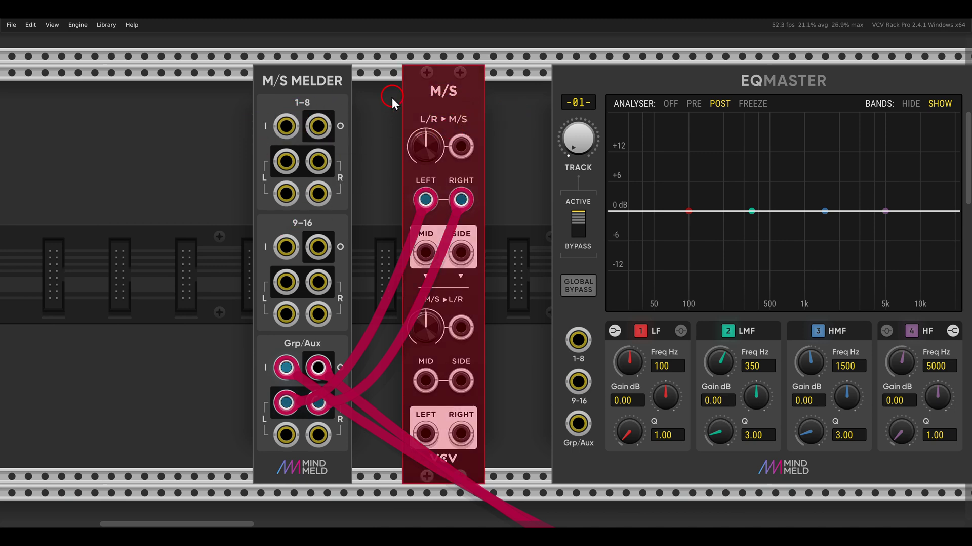
pyautogui.moveTo(324, 93)
pyautogui.mouseDown()
pyautogui.moveTo(289, 90)
pyautogui.moveTo(305, 92)
pyautogui.mouseUp()
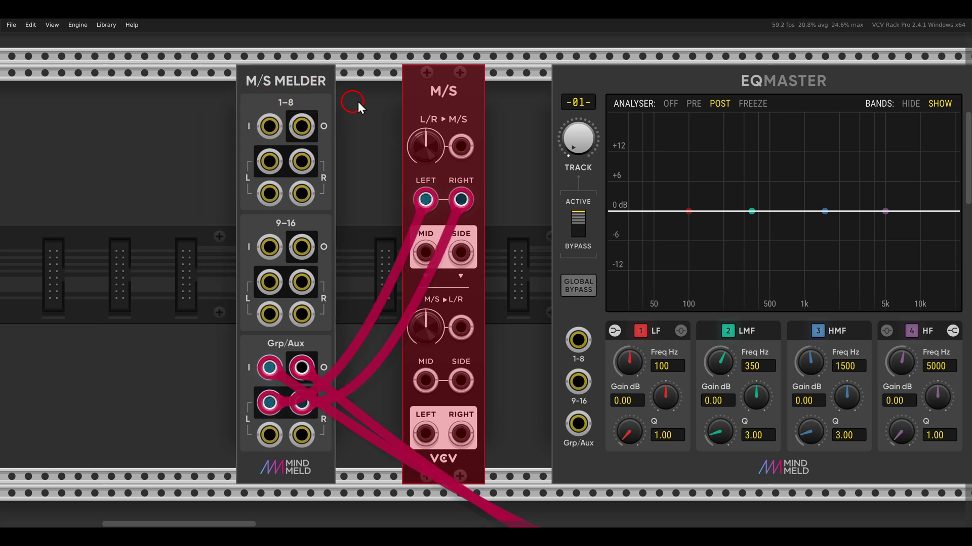
pyautogui.click(357, 102)
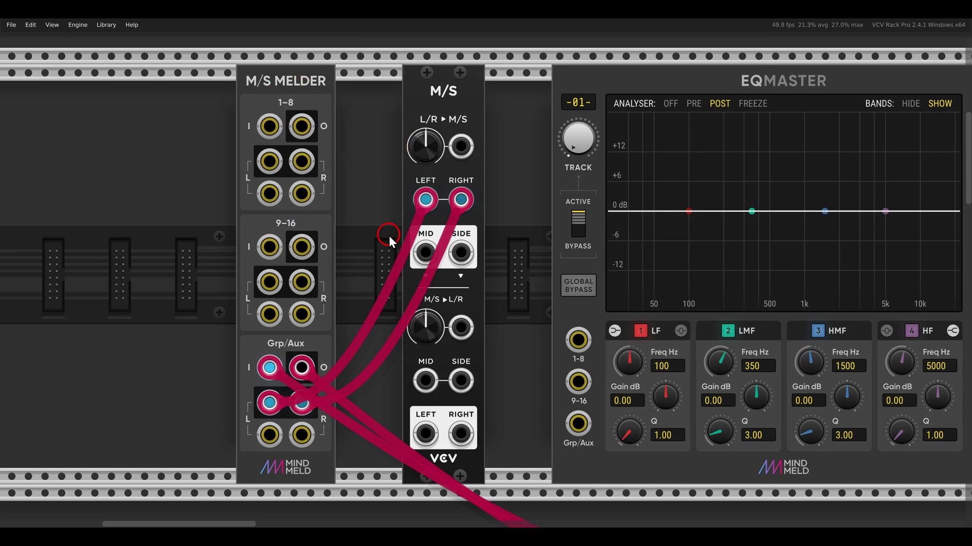
pyautogui.moveTo(425, 433); pyautogui.dragTo(461, 434)
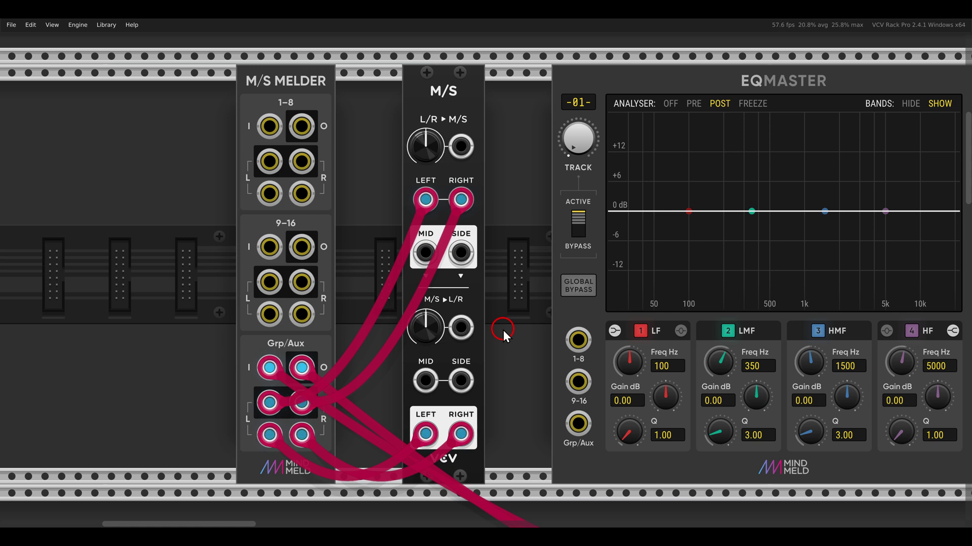
# Step: Route the encoder's mid output through the first EQMaster's Grp/Aux input and output and the adjacent CompII into the decoder's mid input
pyautogui.scroll(-2, 503, 330)
pyautogui.moveTo(518, 322); pyautogui.dragTo(350, 298)
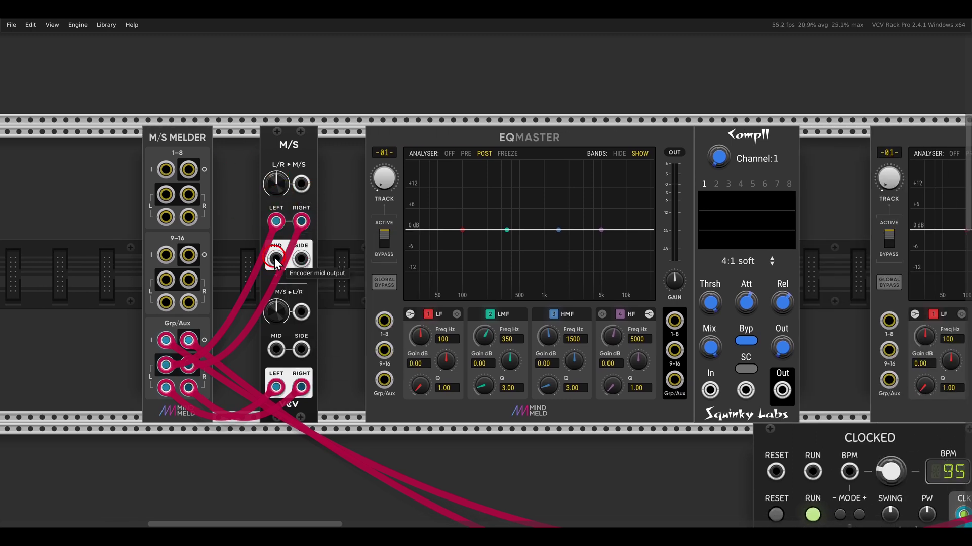
pyautogui.moveTo(276, 261); pyautogui.dragTo(384, 379)
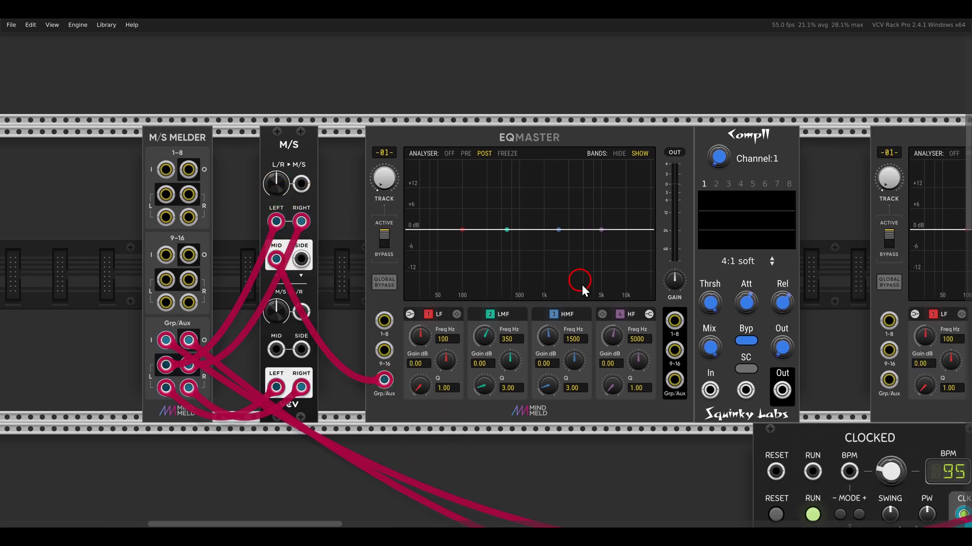
pyautogui.moveTo(674, 380); pyautogui.dragTo(710, 390)
pyautogui.moveTo(782, 390); pyautogui.dragTo(276, 349)
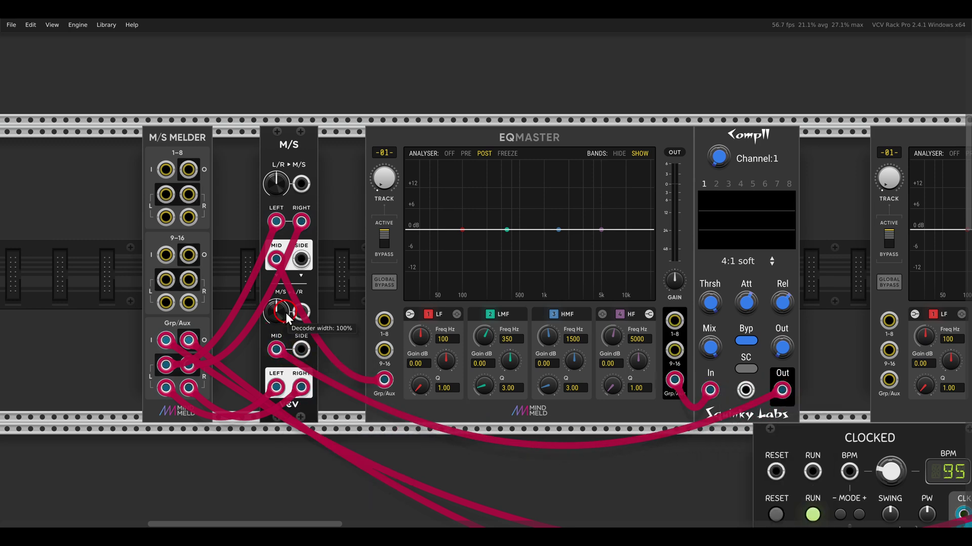
# Step: Route the encoder's side output through the second EQMaster's Grp/Aux input and output and its CompII into the decoder's side input
pyautogui.hscroll(1, 427, 305)
pyautogui.scroll(-3, 353, 308)
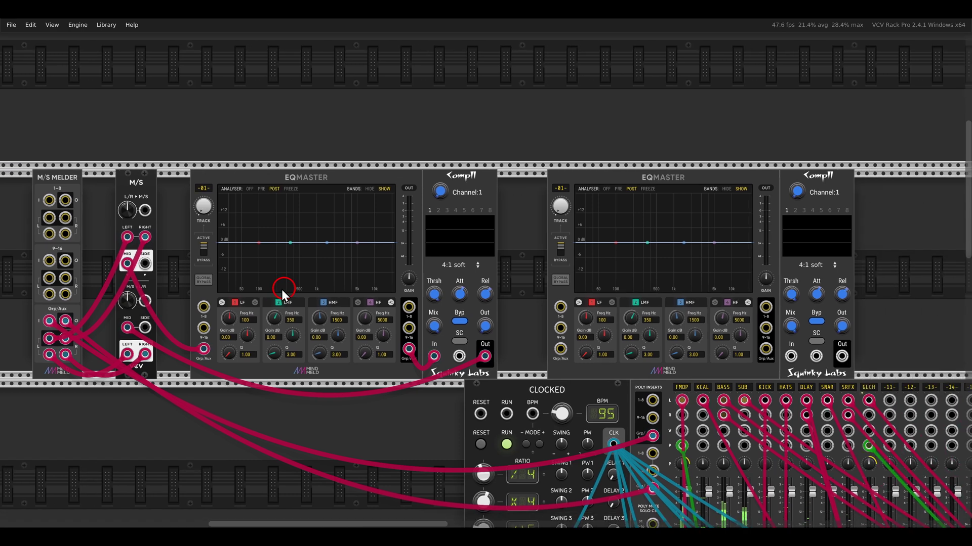
pyautogui.moveTo(546, 355); pyautogui.dragTo(551, 348)
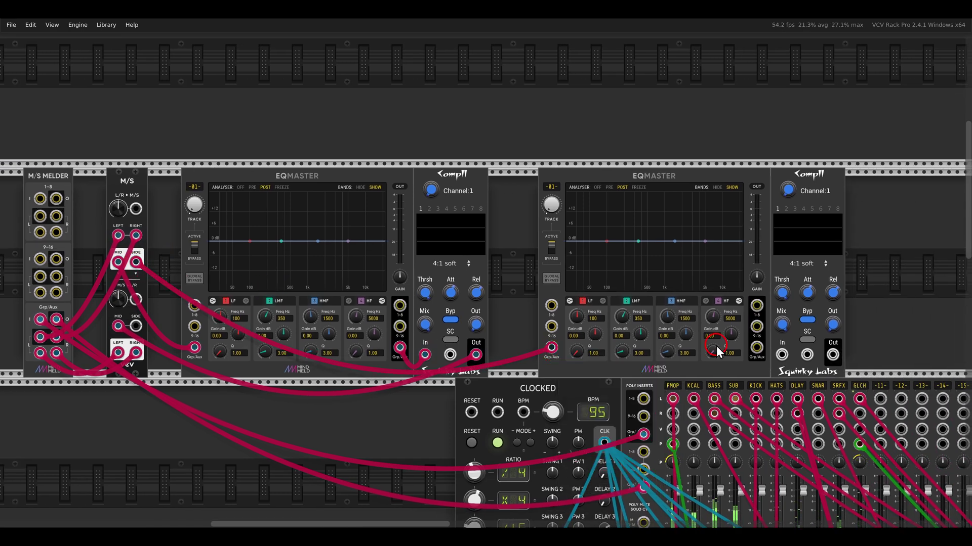
pyautogui.moveTo(756, 348); pyautogui.dragTo(136, 327)
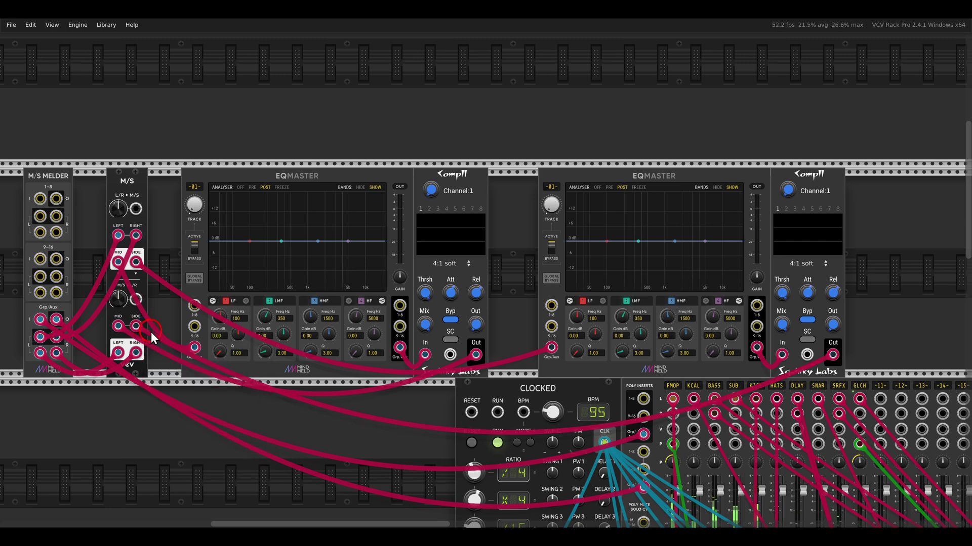
# Step: Link both EQMaster modules to the MASTER mixer so their track labels follow it
pyautogui.scroll(2, 238, 220)
pyautogui.scroll(1, 261, 223)
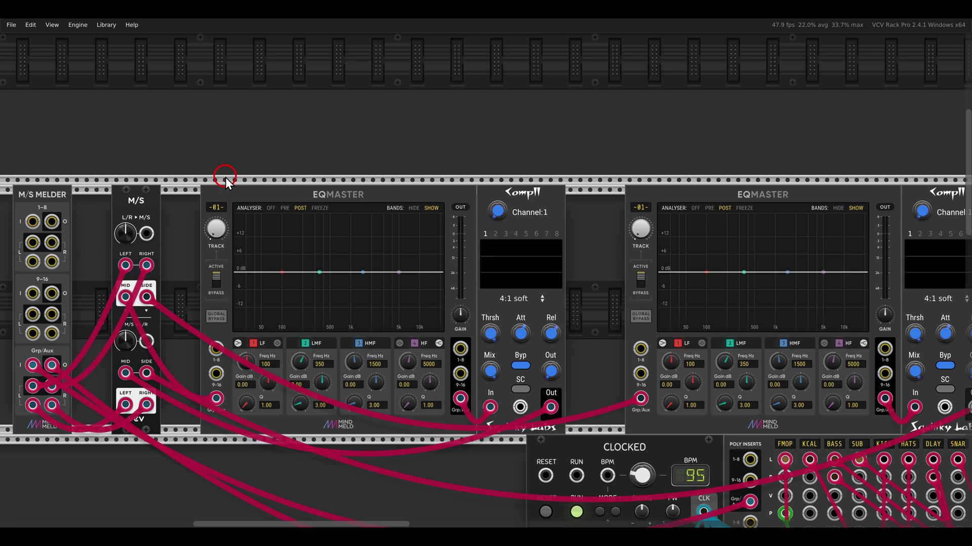
pyautogui.rightClick(223, 196)
pyautogui.moveTo(236, 324)
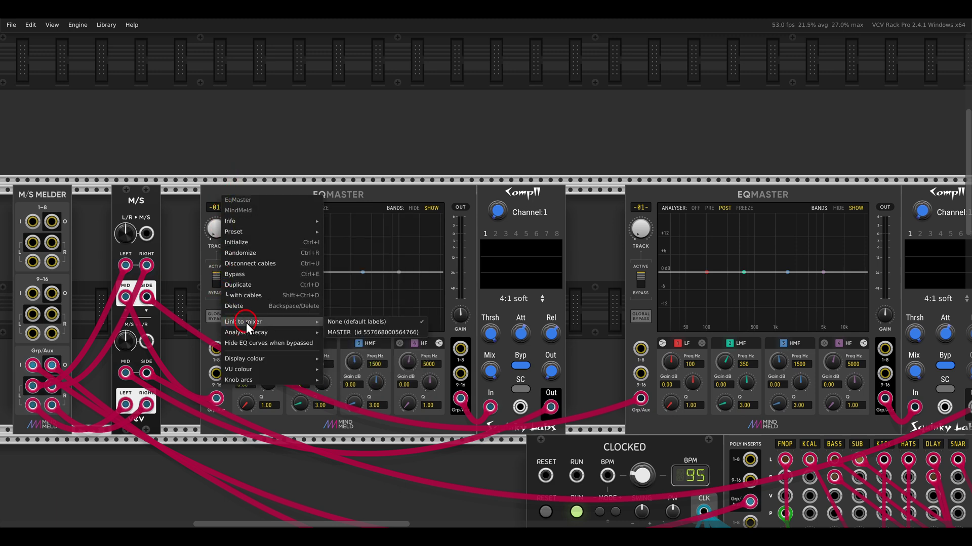
pyautogui.click(359, 332)
pyautogui.rightClick(636, 196)
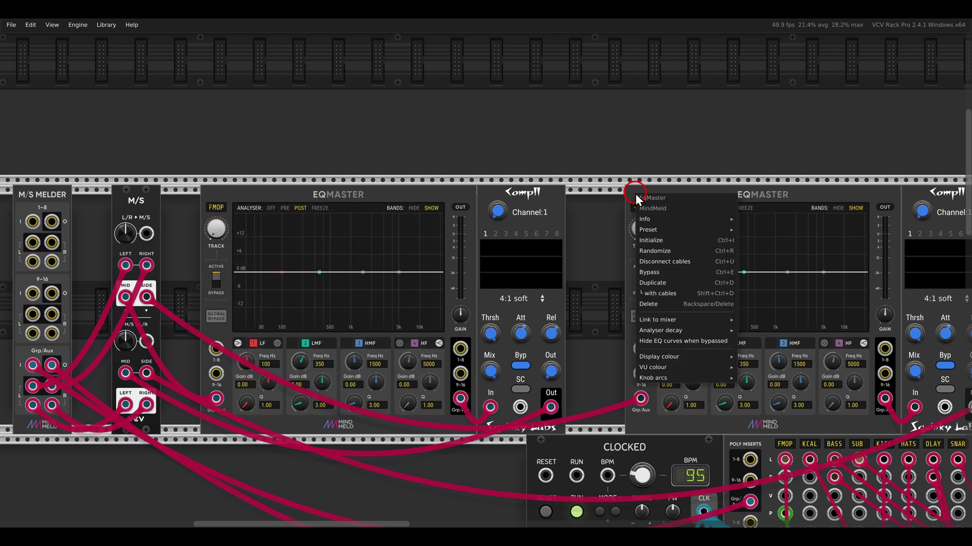
pyautogui.moveTo(673, 319)
pyautogui.click(780, 331)
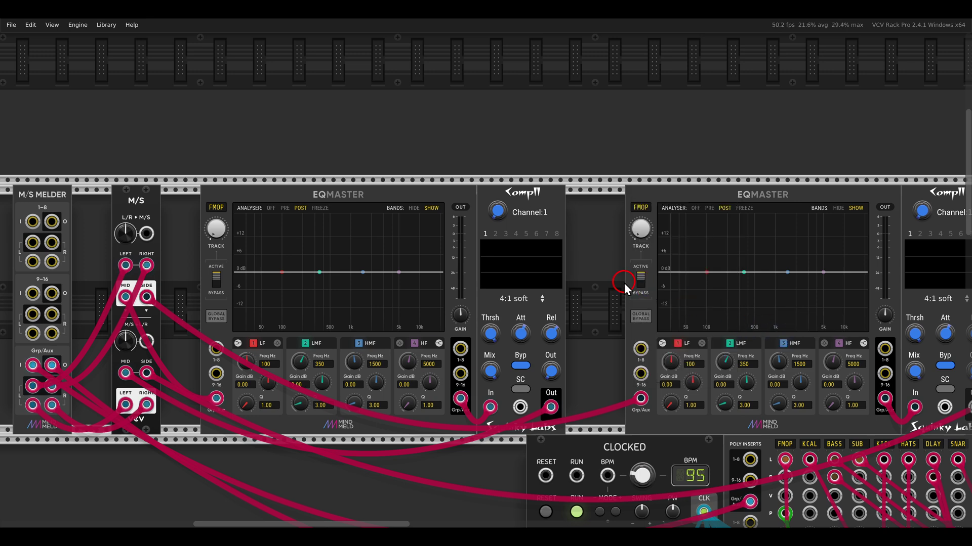
# Step: Set the panel channels of both CompII modules to the group/aux labels G1–G4 and A1–A4
pyautogui.rightClick(523, 202)
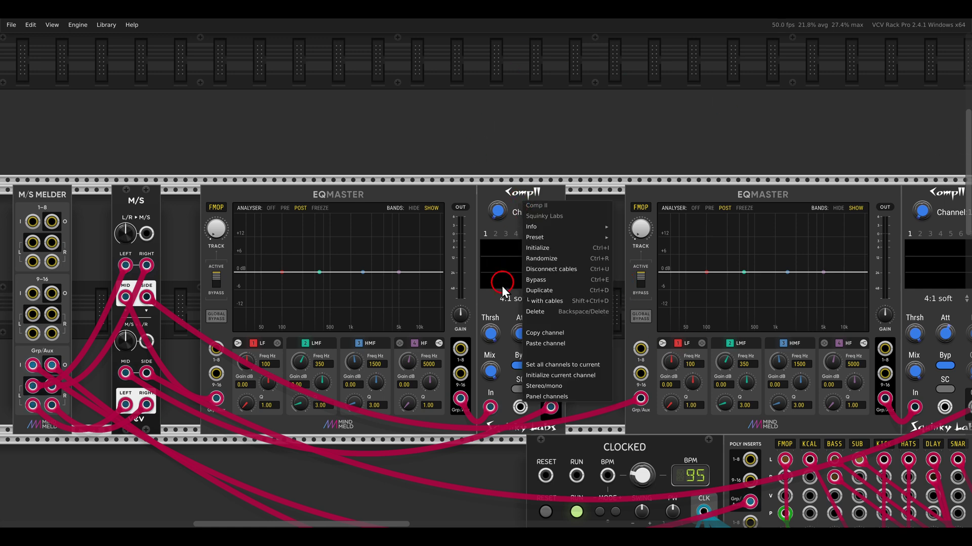
pyautogui.moveTo(549, 400)
pyautogui.click(632, 418)
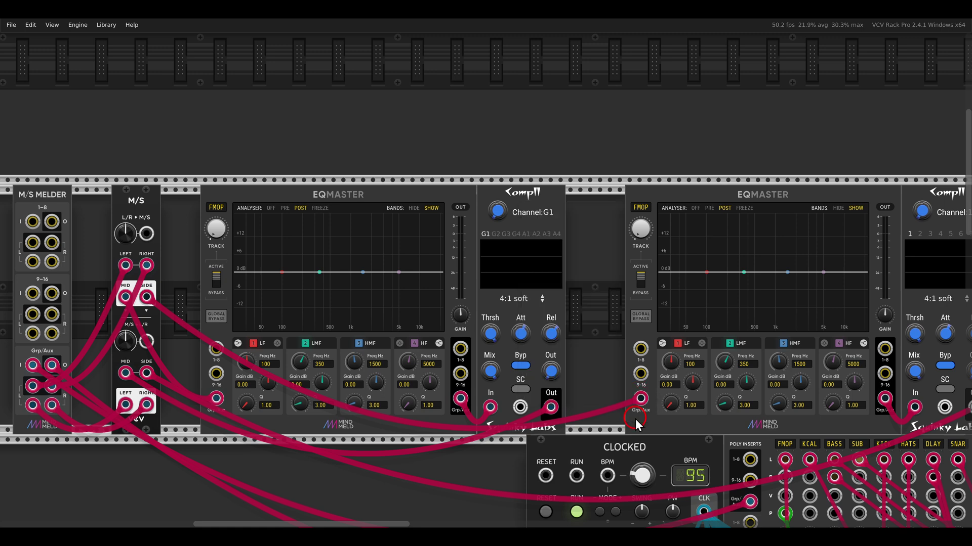
pyautogui.hscroll(4, 486, 339)
pyautogui.rightClick(748, 184)
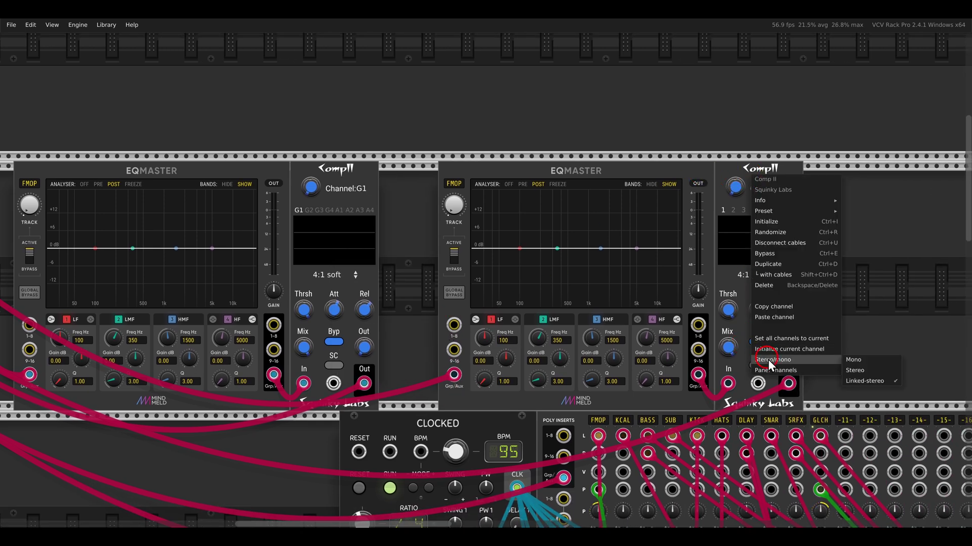
pyautogui.click(866, 392)
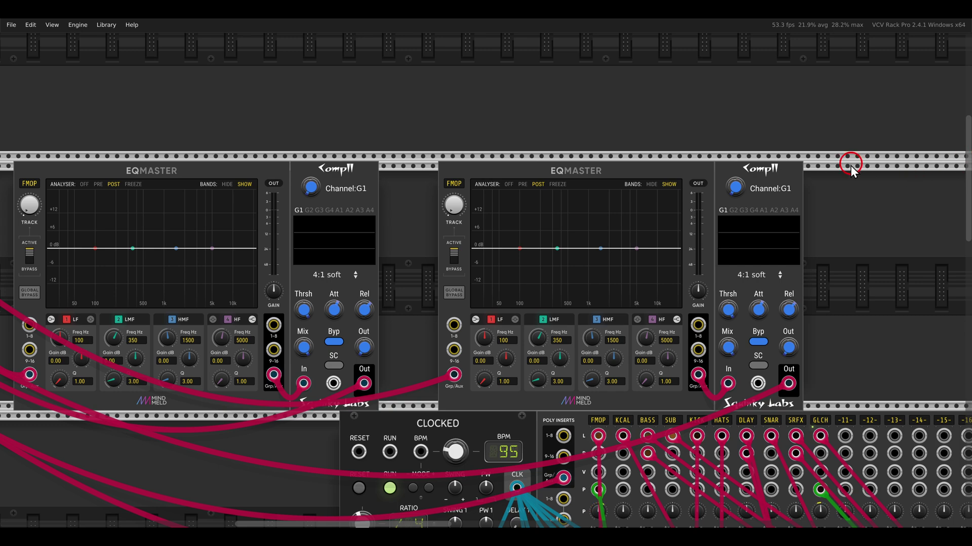
# Step: Solo the DRMS group on MixMaster and set the mid EQMaster's track to DRMS
pyautogui.moveTo(870, 350); pyautogui.dragTo(405, 171)
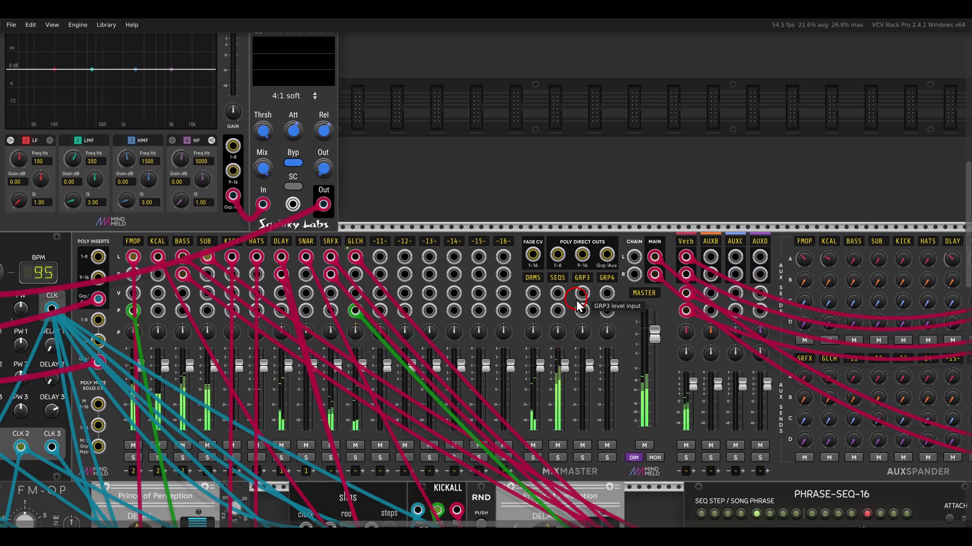
pyautogui.click(533, 457)
pyautogui.moveTo(126, 195); pyautogui.dragTo(751, 309)
pyautogui.moveTo(226, 208); pyautogui.dragTo(405, 201)
pyautogui.scroll(2, 406, 200)
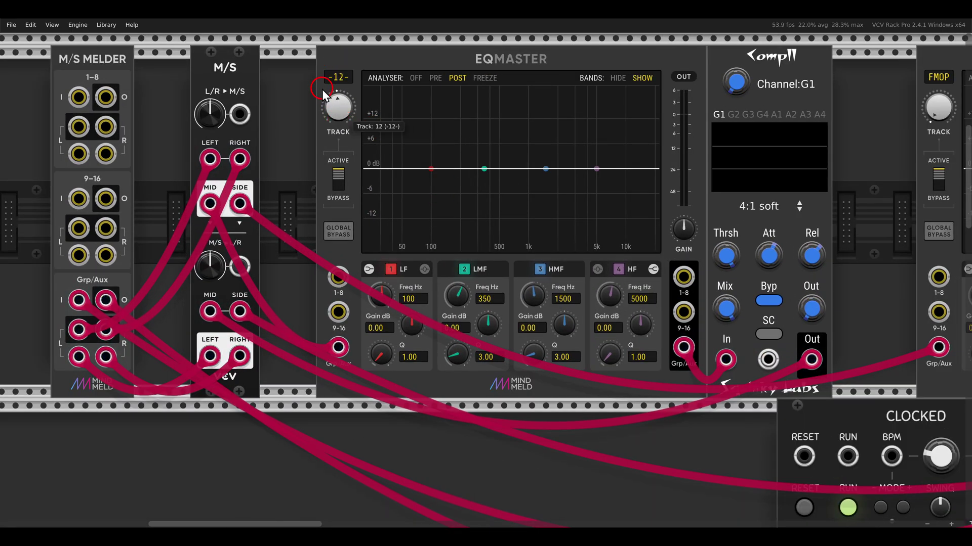
pyautogui.moveTo(310, 74); pyautogui.dragTo(342, 112)
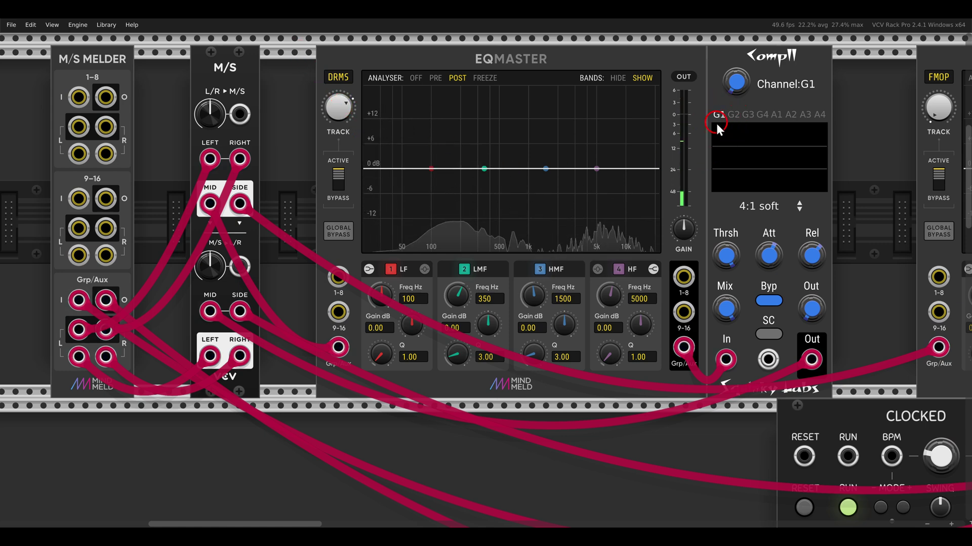
# Step: On the mid EQMaster, boost HF by 5.78 dB at 2963 Hz and cut LMF by 4.58 dB at 445 Hz with Q 1.40
pyautogui.moveTo(642, 336); pyautogui.dragTo(626, 323)
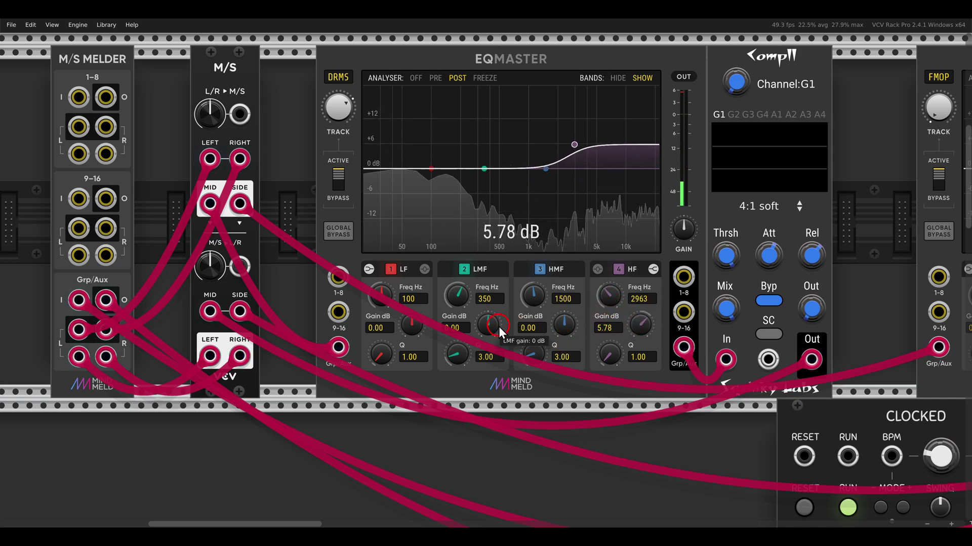
pyautogui.moveTo(489, 326); pyautogui.dragTo(453, 372)
pyautogui.moveTo(449, 306); pyautogui.dragTo(451, 292)
pyautogui.moveTo(498, 321); pyautogui.dragTo(470, 357)
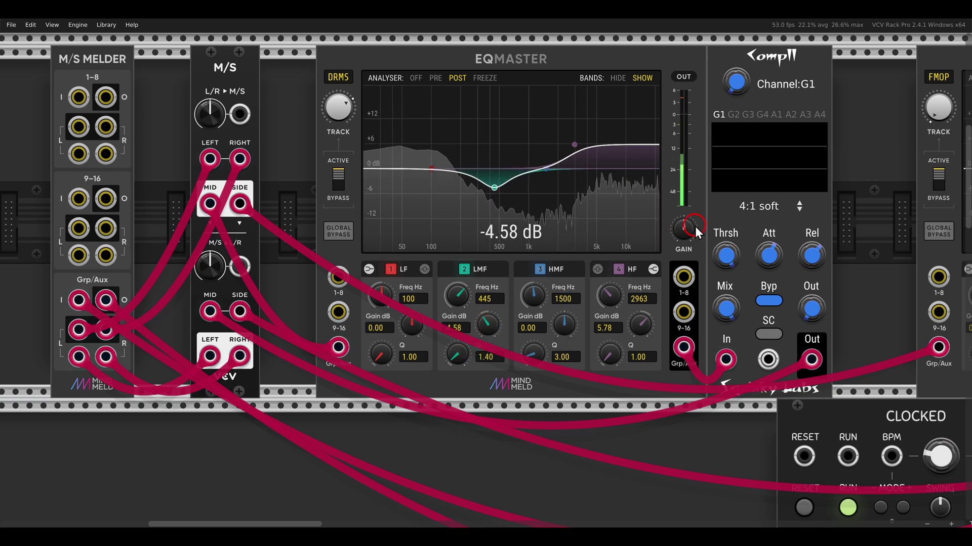
# Step: Engage the mid CompII for channel G1, lower its threshold, shorten attack and release, and raise the makeup gain
pyautogui.moveTo(721, 217); pyautogui.dragTo(694, 307)
pyautogui.click(684, 252)
pyautogui.moveTo(725, 253); pyautogui.dragTo(722, 285)
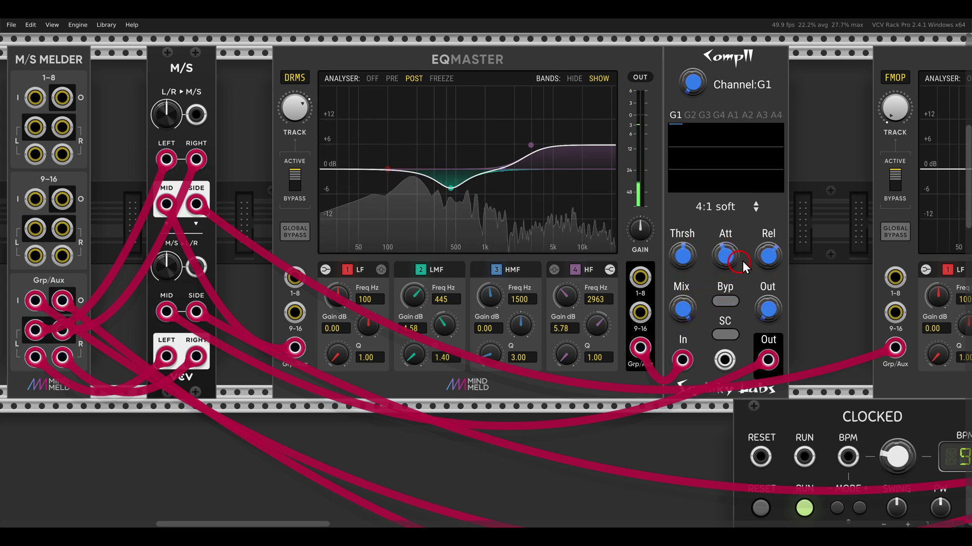
pyautogui.moveTo(764, 253); pyautogui.dragTo(764, 304)
pyautogui.moveTo(724, 257); pyautogui.dragTo(719, 281)
pyautogui.moveTo(767, 307); pyautogui.dragTo(735, 272)
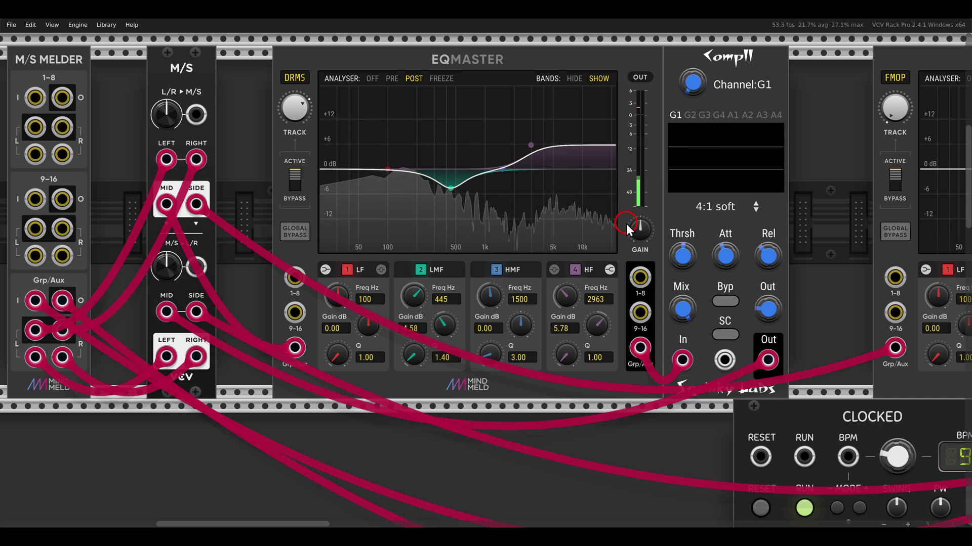
# Step: Set the side EQMaster's track to DRMS and its CompII's channel to G2
pyautogui.moveTo(774, 218); pyautogui.dragTo(310, 223)
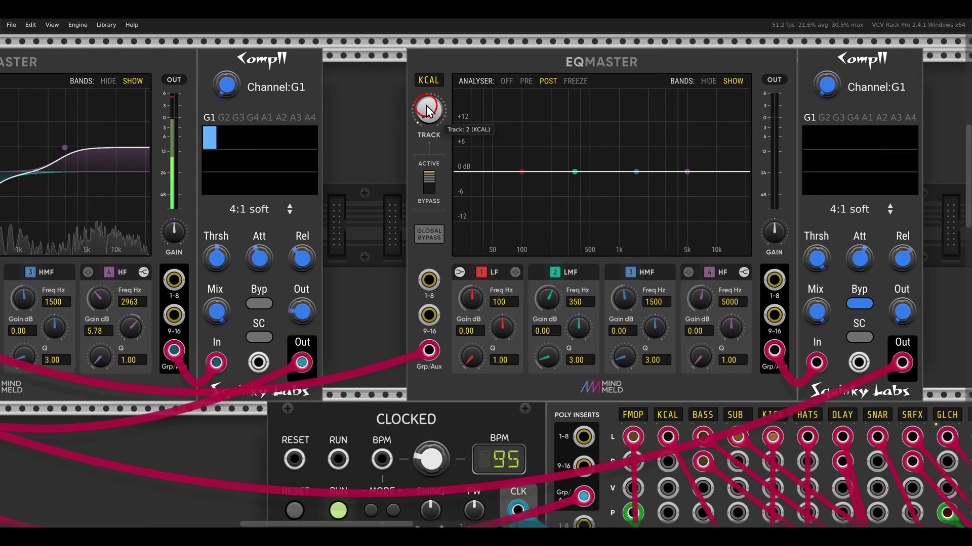
pyautogui.moveTo(410, 69); pyautogui.dragTo(405, 58)
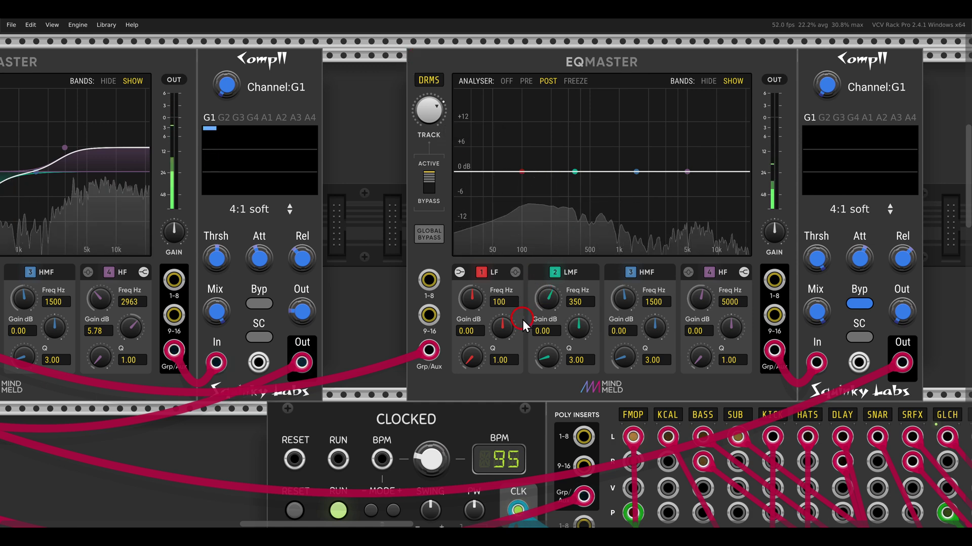
pyautogui.moveTo(822, 87); pyautogui.dragTo(820, 57)
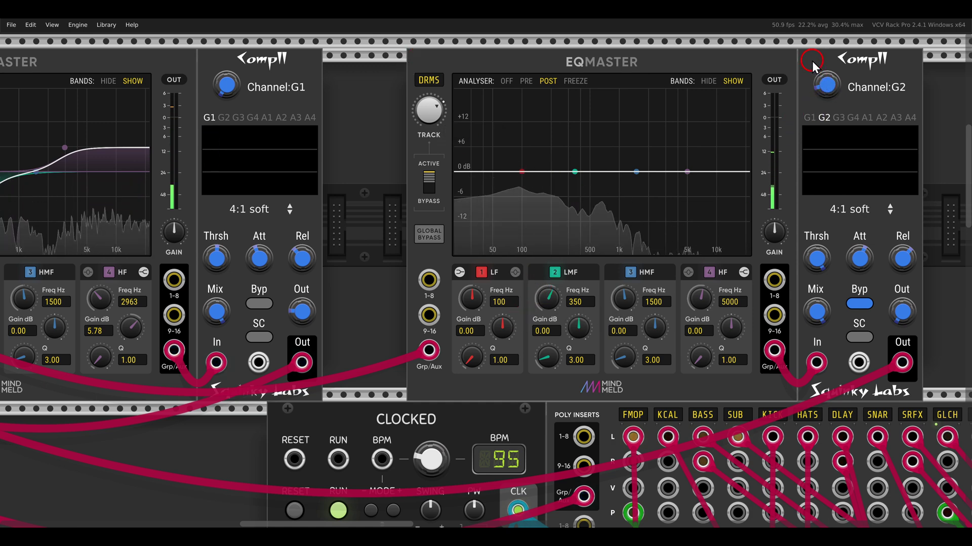
# Step: On the side EQMaster's DRMS track, cut LF by 20 dB at 162 Hz and boost HF by 8.19 dB at 2635 Hz
pyautogui.click(487, 262)
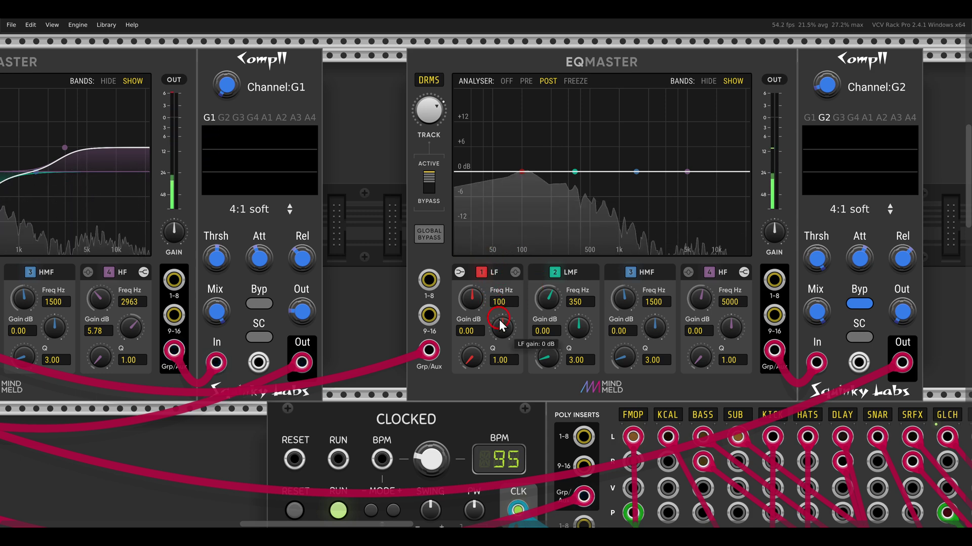
pyautogui.moveTo(500, 324); pyautogui.dragTo(506, 425)
pyautogui.moveTo(480, 288)
pyautogui.mouseDown()
pyautogui.moveTo(480, 268)
pyautogui.moveTo(475, 296)
pyautogui.mouseUp()
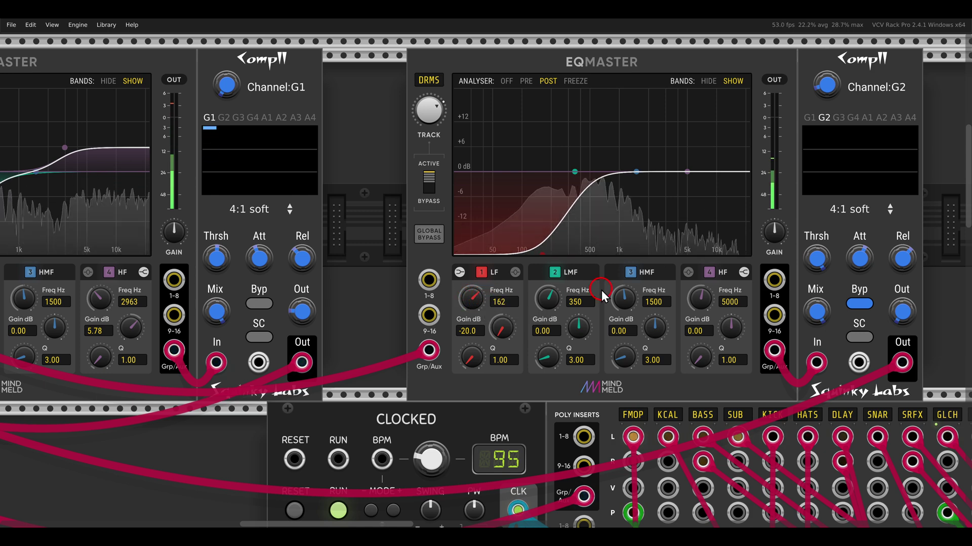
pyautogui.moveTo(731, 327)
pyautogui.mouseDown()
pyautogui.moveTo(731, 316)
pyautogui.moveTo(699, 308)
pyautogui.moveTo(691, 334)
pyautogui.moveTo(719, 336)
pyautogui.mouseUp()
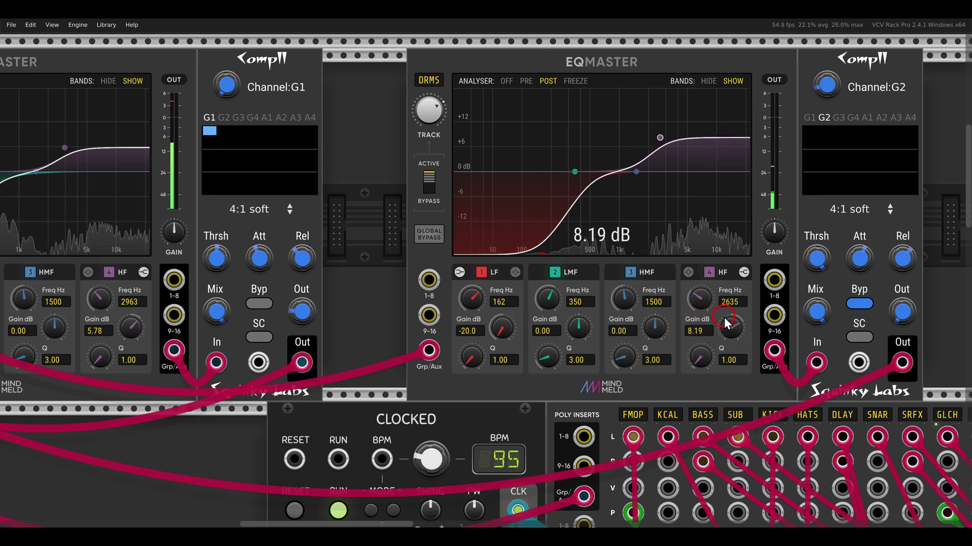
# Step: Engage the side CompII with lowered threshold, faster attack, 88.38 ms release and 31.81 dB makeup gain, and switch its channel to G1
pyautogui.hscroll(3, 759, 284)
pyautogui.click(785, 303)
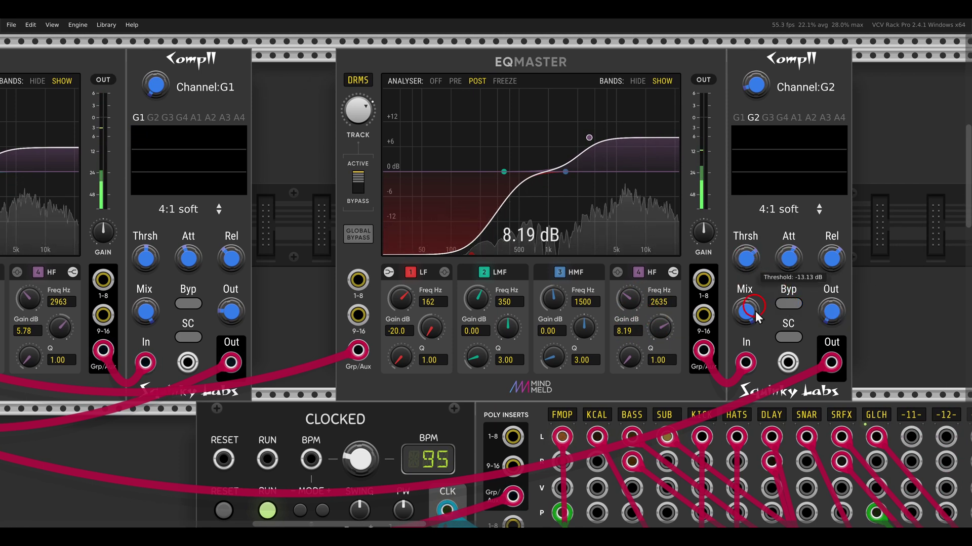
pyautogui.click(790, 334)
pyautogui.moveTo(828, 260); pyautogui.dragTo(821, 284)
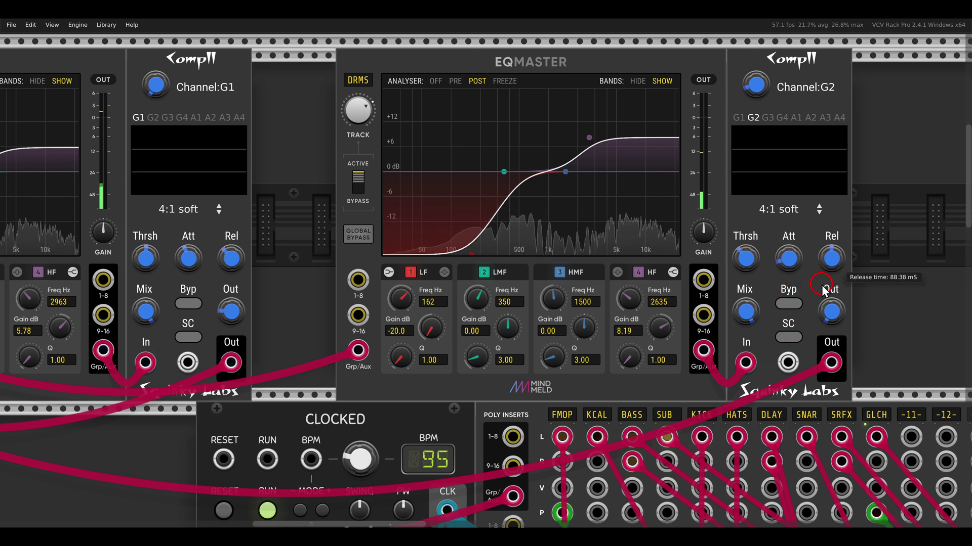
pyautogui.moveTo(747, 275); pyautogui.dragTo(746, 303)
pyautogui.click(748, 342)
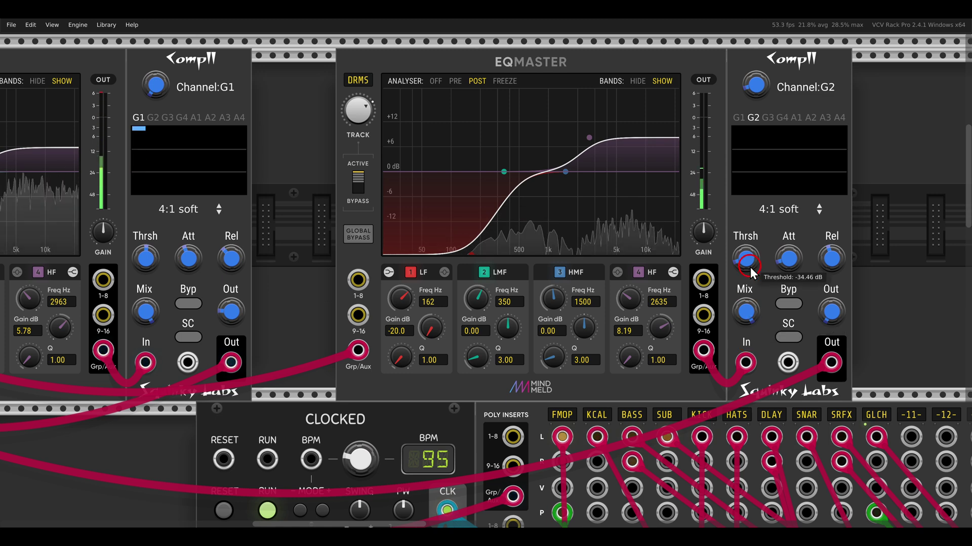
pyautogui.moveTo(752, 263); pyautogui.dragTo(751, 268)
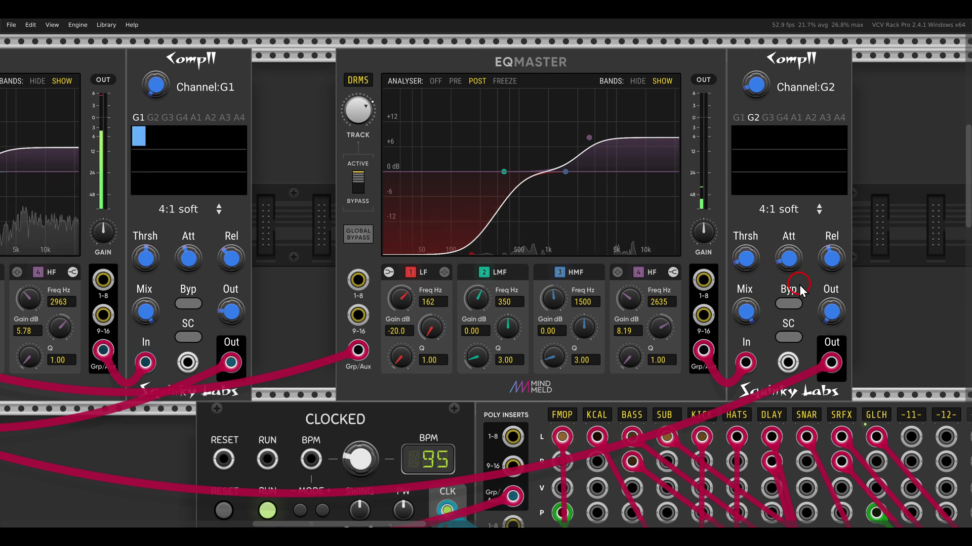
pyautogui.moveTo(824, 315); pyautogui.dragTo(812, 275)
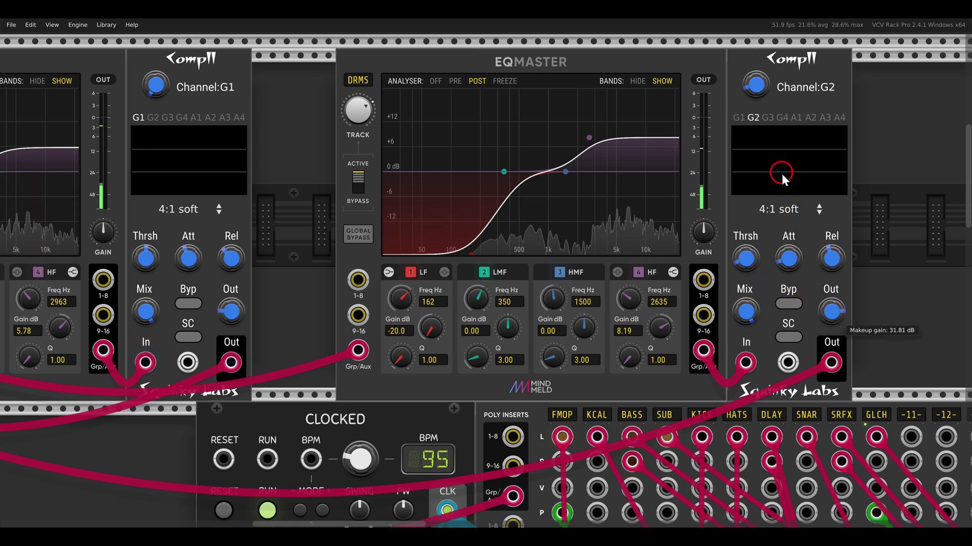
pyautogui.click(360, 114)
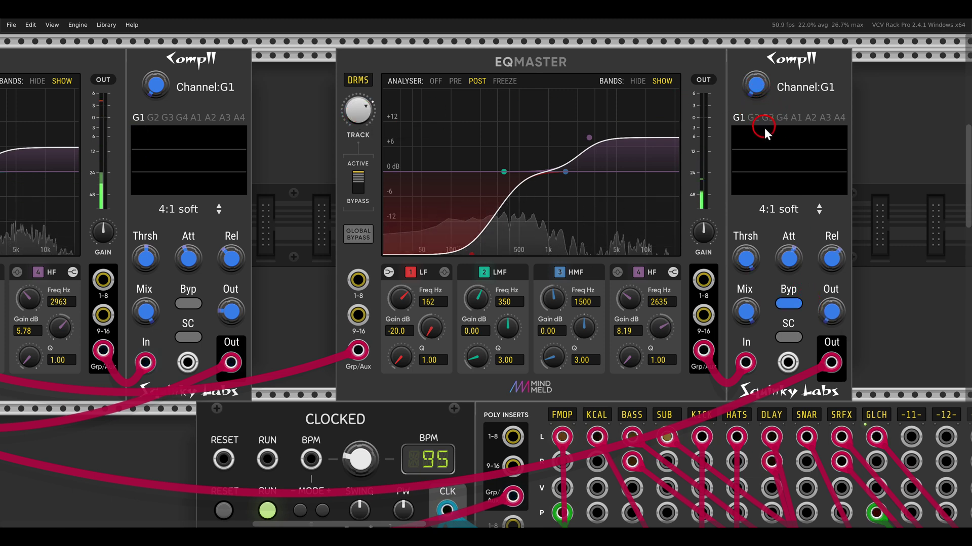
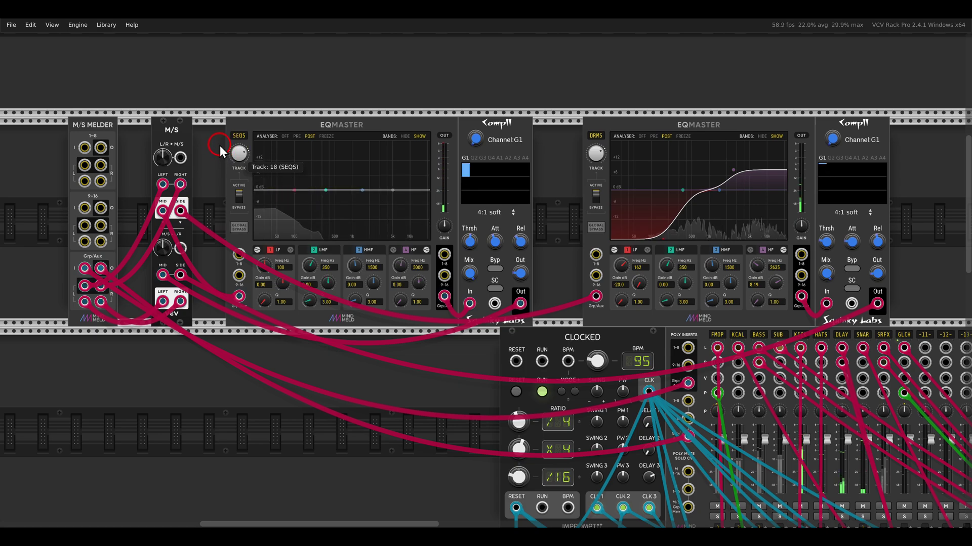
# Step: Solo the SEQS group on MixMaster in place of the DRMS group
pyautogui.hscroll(18, 647, 320)
pyautogui.scroll(-5, 647, 319)
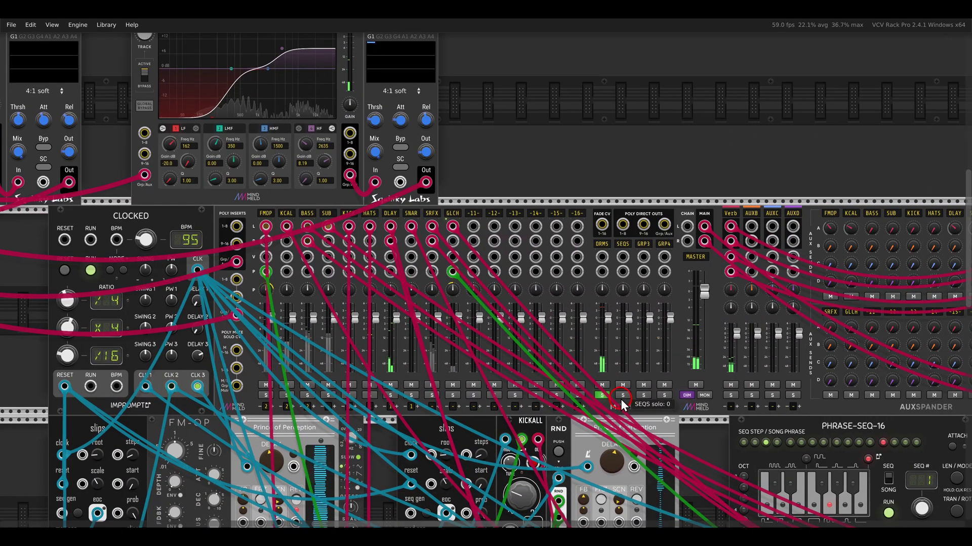
pyautogui.hscroll(-8, 439, 265)
pyautogui.scroll(4, 440, 266)
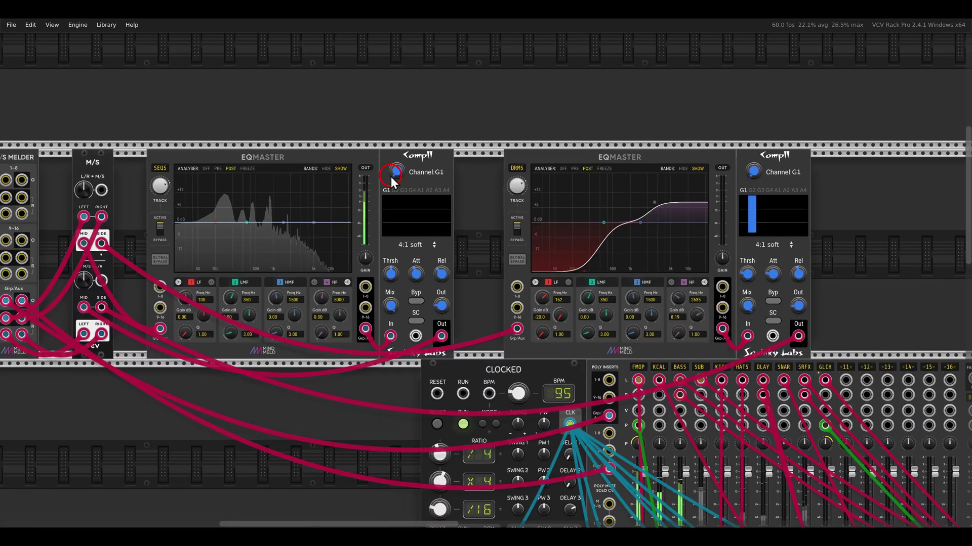
# Step: Set both CompII modules to channel G2 and the side EQMaster's track to SEQS
pyautogui.moveTo(392, 173); pyautogui.dragTo(389, 155)
pyautogui.moveTo(759, 172); pyautogui.dragTo(733, 134)
pyautogui.moveTo(516, 189); pyautogui.dragTo(516, 182)
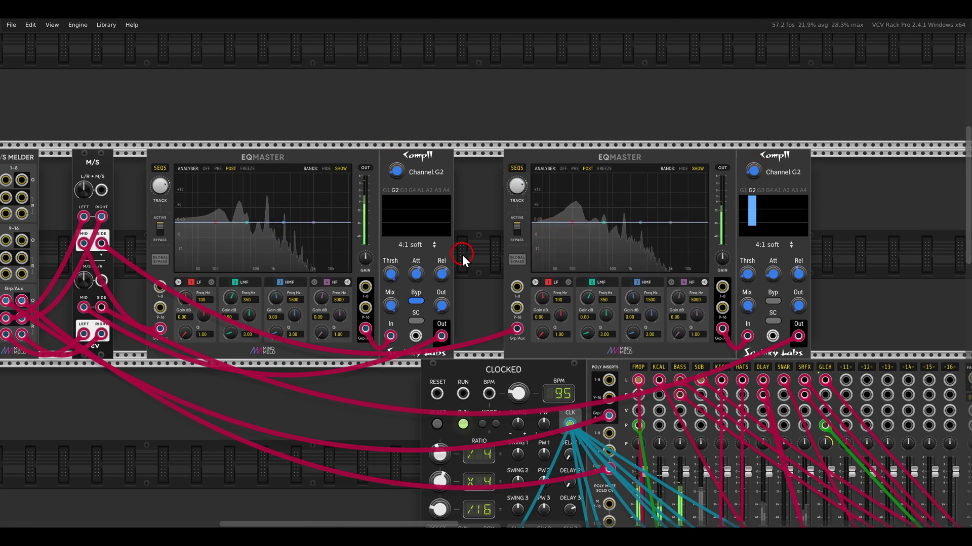
# Step: Patch a copy of the signal feeding MixMaster's KICK input into the mid CompII's sidechain input
pyautogui.moveTo(463, 255); pyautogui.dragTo(534, 253)
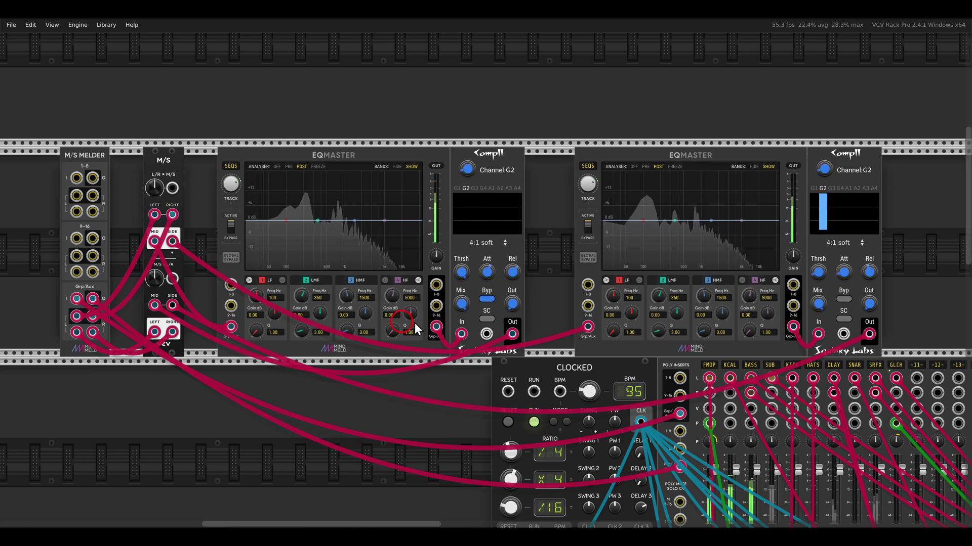
pyautogui.moveTo(539, 318); pyautogui.dragTo(472, 262)
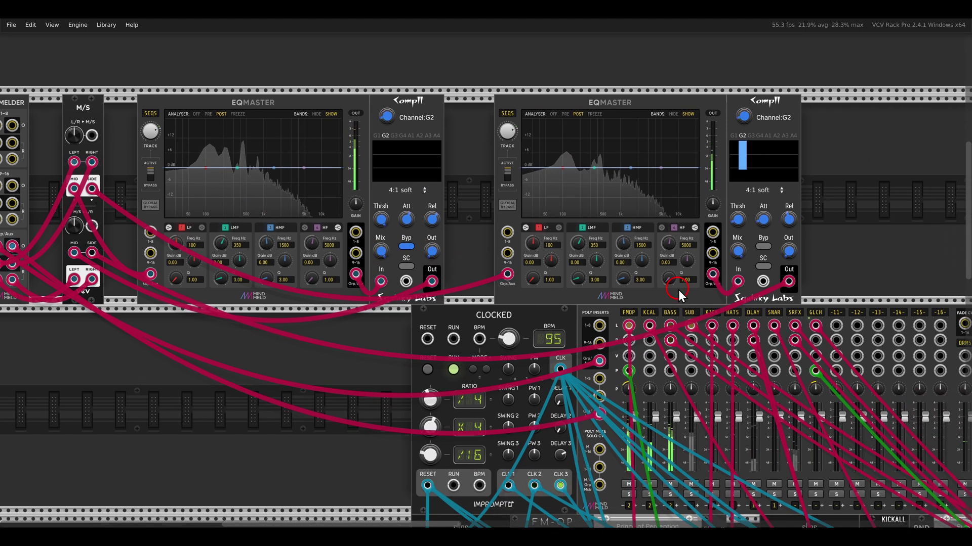
pyautogui.moveTo(712, 324); pyautogui.dragTo(408, 283)
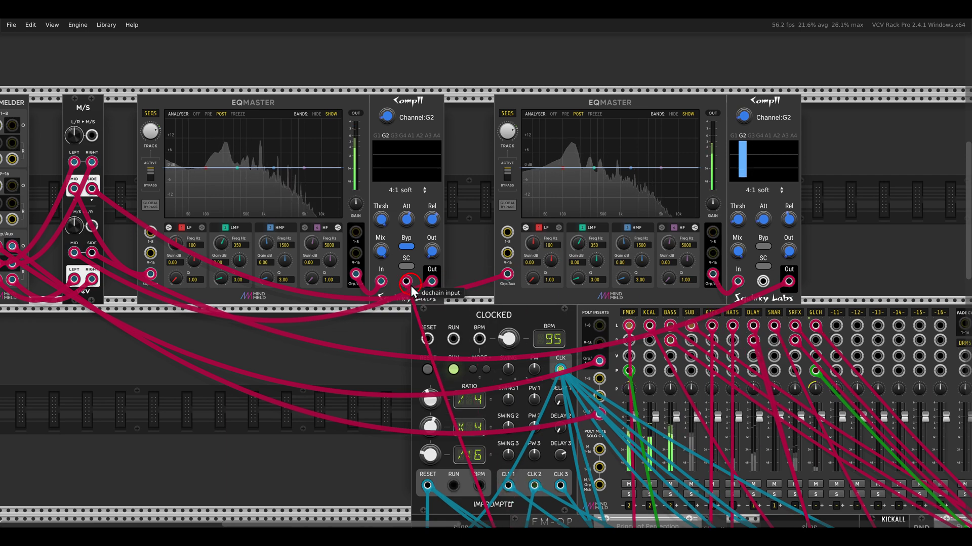
# Step: Engage the mid CompII on channel G2 with its sidechain enabled, a threshold of about -23.25 dB and a shorter attack
pyautogui.scroll(3, 465, 290)
pyautogui.scroll(2, 464, 292)
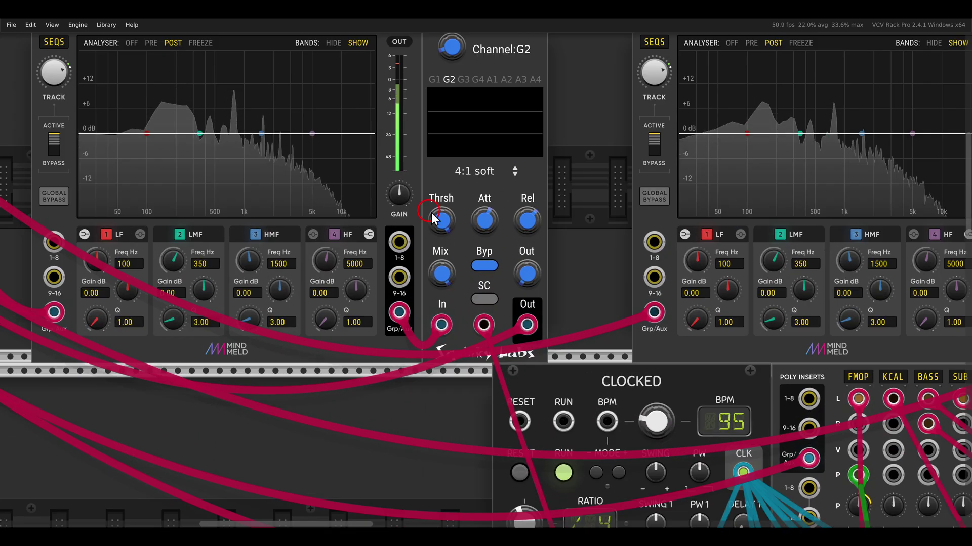
pyautogui.moveTo(444, 201); pyautogui.dragTo(514, 278)
pyautogui.click(554, 342)
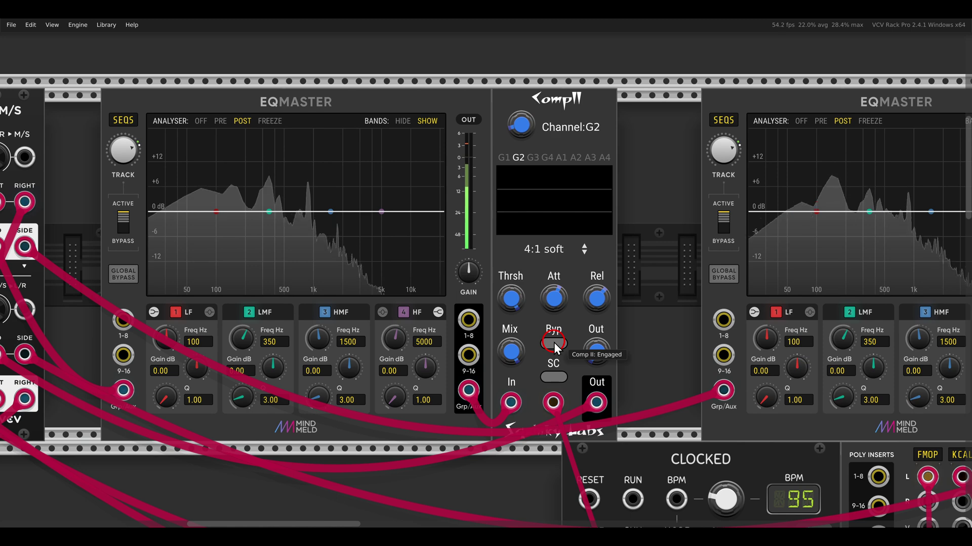
pyautogui.click(551, 378)
pyautogui.moveTo(512, 298)
pyautogui.mouseDown()
pyautogui.moveTo(515, 324)
pyautogui.moveTo(508, 281)
pyautogui.mouseUp()
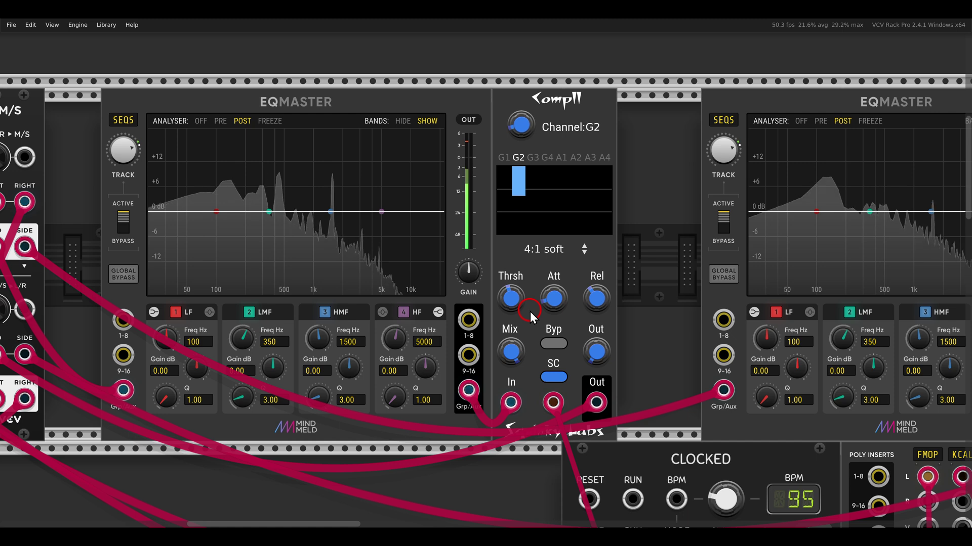
pyautogui.moveTo(512, 305)
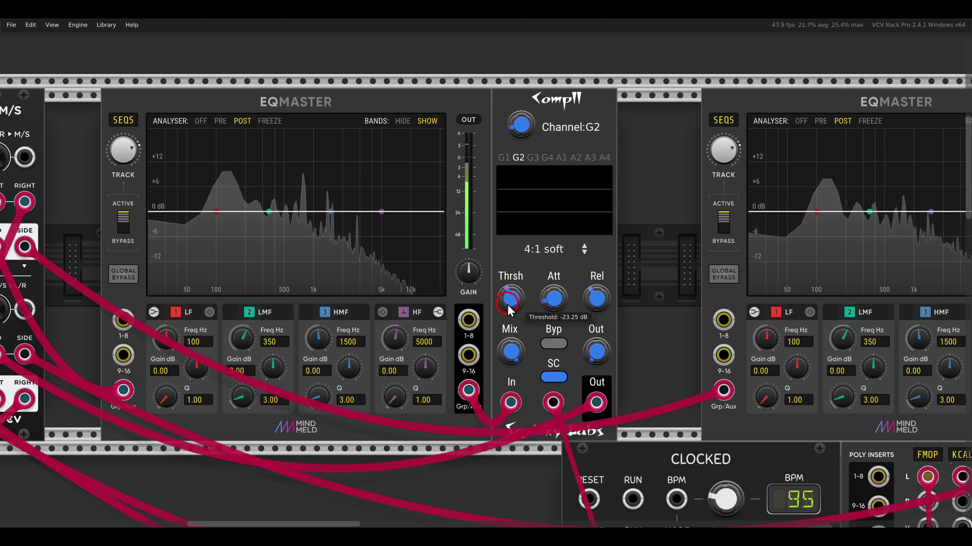
# Step: Set the side CompII's G2 threshold to about -28.92 dB and its makeup gain to about 0.36 dB
pyautogui.scroll(-2, 534, 287)
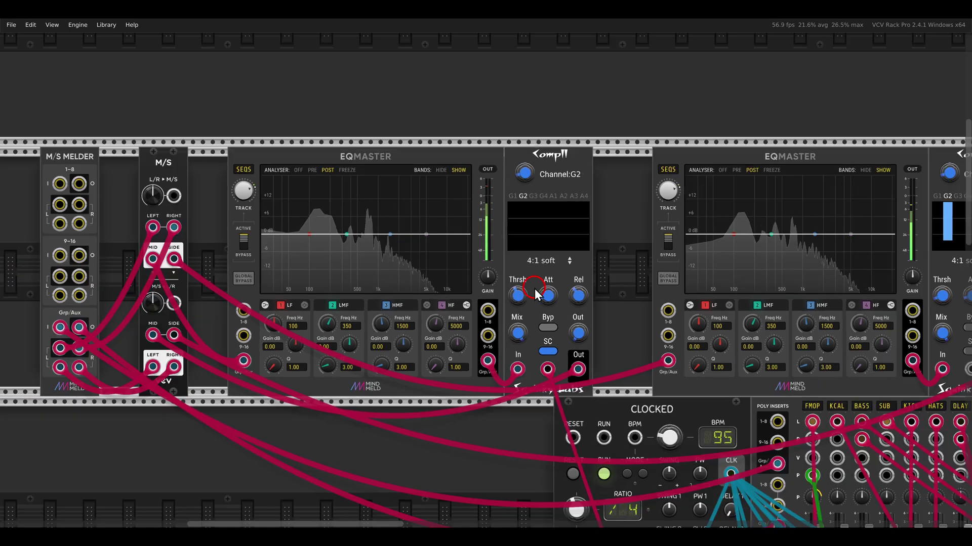
pyautogui.moveTo(607, 292); pyautogui.dragTo(415, 284)
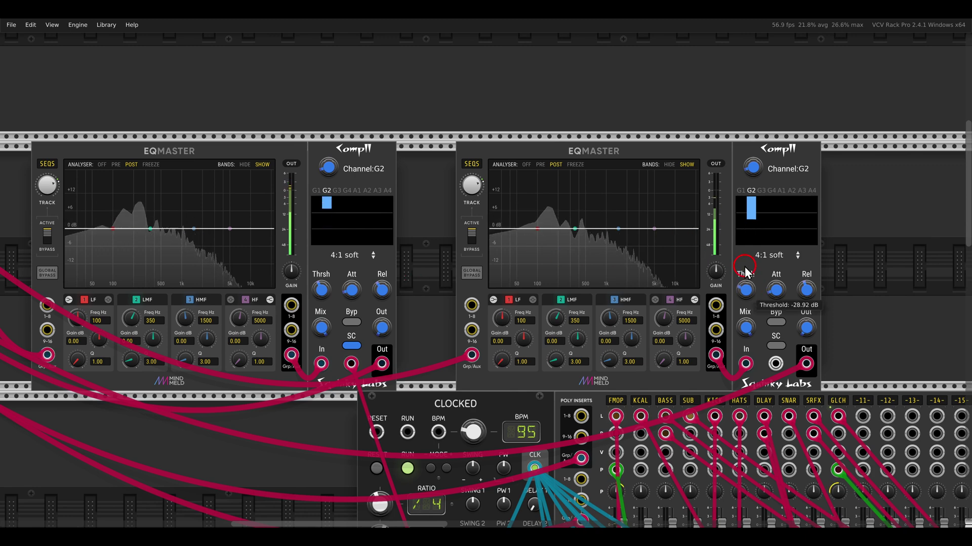
pyautogui.moveTo(775, 290)
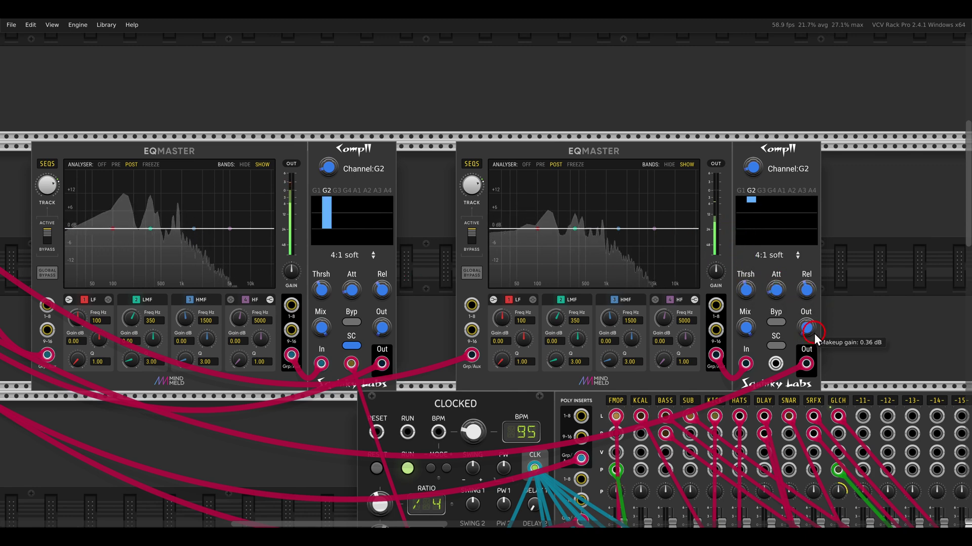
# Step: Cut the side EQMaster's LF by 20 dB at 100 Hz, boost HF by 9.88 dB at 2807 Hz, and adjust its CompII's makeup gain
pyautogui.moveTo(524, 343)
pyautogui.moveTo(524, 341); pyautogui.dragTo(534, 427)
pyautogui.moveTo(683, 346)
pyautogui.moveTo(682, 340)
pyautogui.mouseDown()
pyautogui.moveTo(664, 305)
pyautogui.moveTo(665, 343)
pyautogui.moveTo(673, 329)
pyautogui.moveTo(672, 337)
pyautogui.mouseUp()
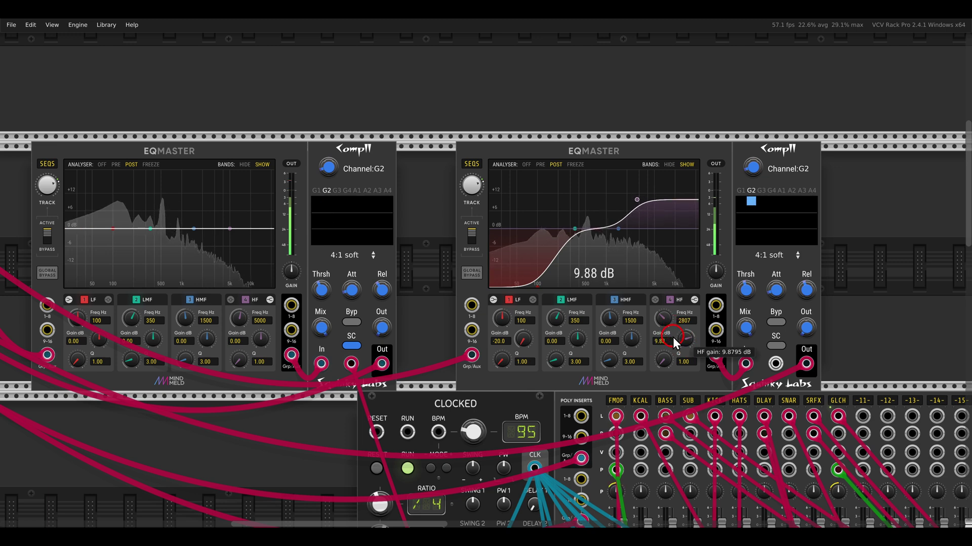
pyautogui.moveTo(806, 327)
pyautogui.mouseDown()
pyautogui.moveTo(798, 299)
pyautogui.moveTo(798, 311)
pyautogui.moveTo(775, 308)
pyautogui.moveTo(802, 332)
pyautogui.moveTo(795, 314)
pyautogui.moveTo(792, 326)
pyautogui.mouseUp()
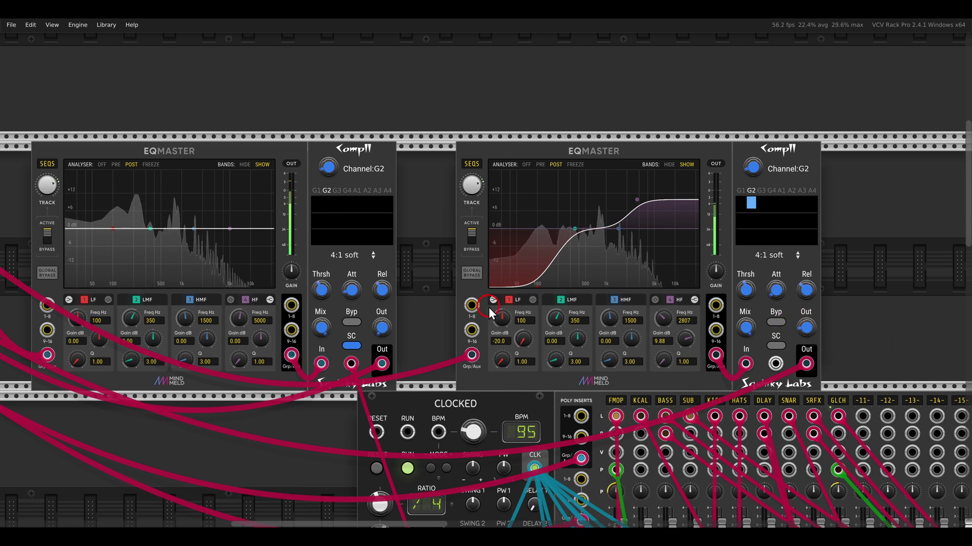
# Step: Take MixMaster's SEQS group out of solo, and compare the mix with both EQMaster and CompII pairs bypassed and re-enabled
pyautogui.scroll(-6, 432, 272)
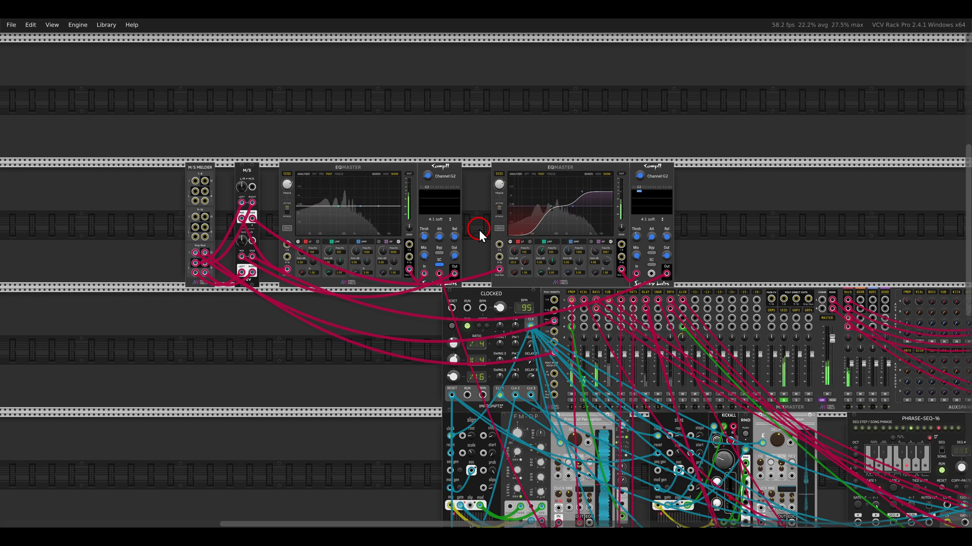
pyautogui.click(781, 399)
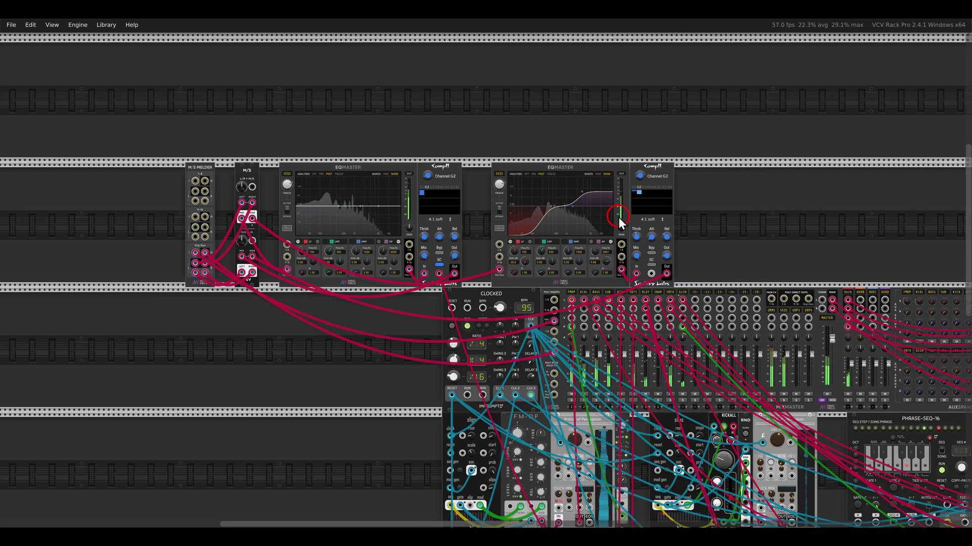
pyautogui.moveTo(726, 214); pyautogui.dragTo(361, 192)
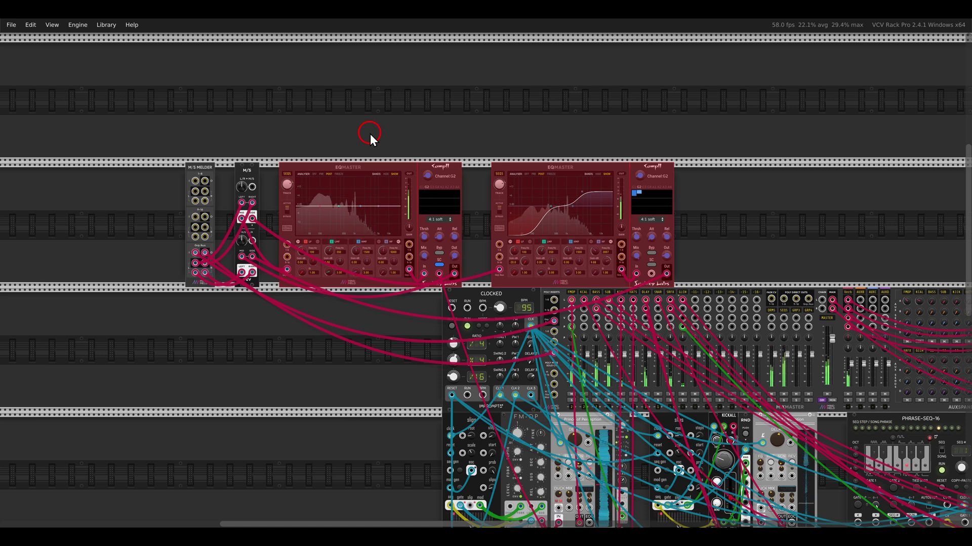
pyautogui.hotkey('ctrl', 'e')
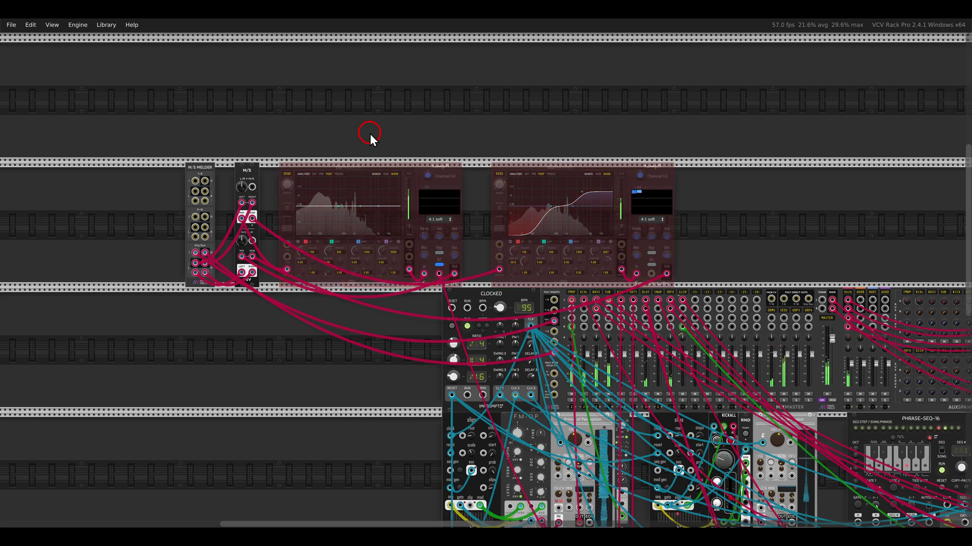
pyautogui.hotkey('ctrl', 'e')
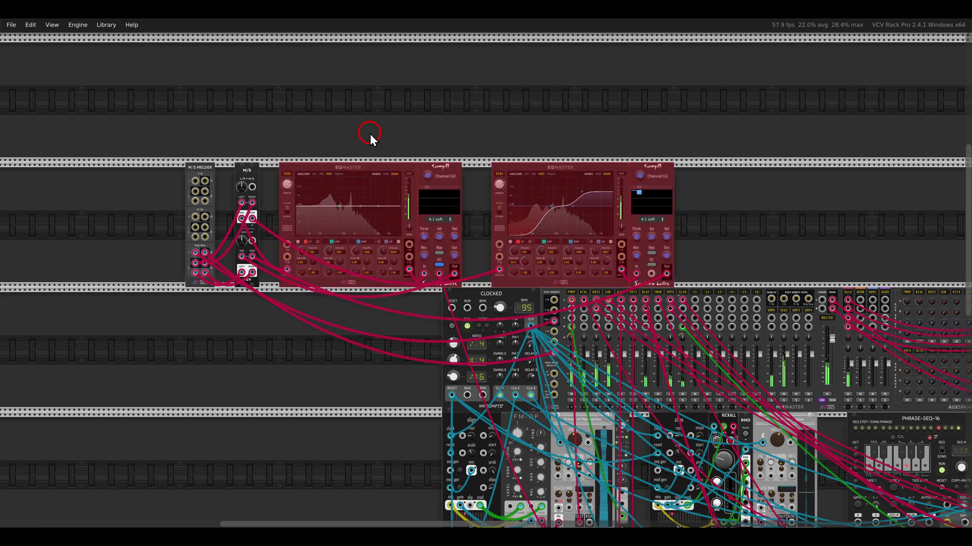
pyautogui.click(370, 134)
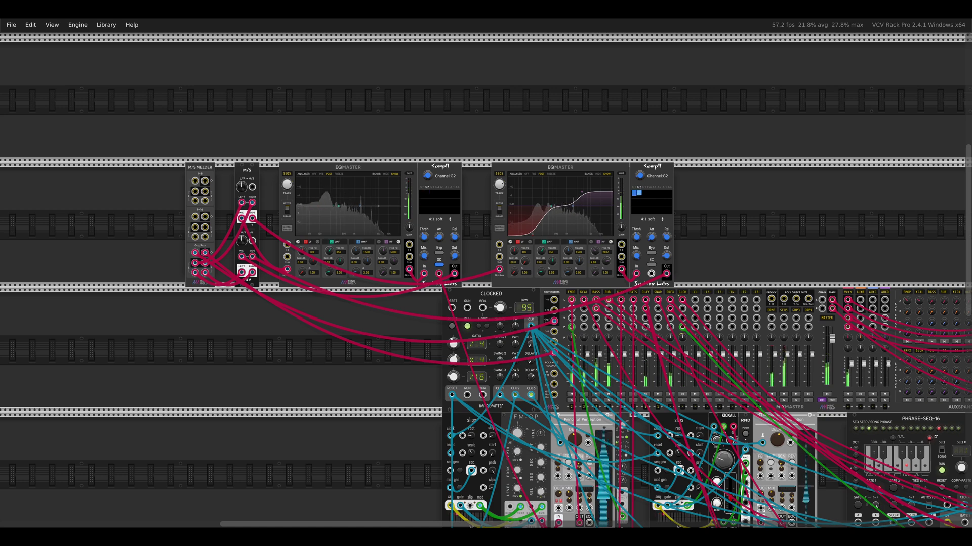
pyautogui.moveTo(481, 165); pyautogui.dragTo(554, 156)
pyautogui.scroll(3, 378, 156)
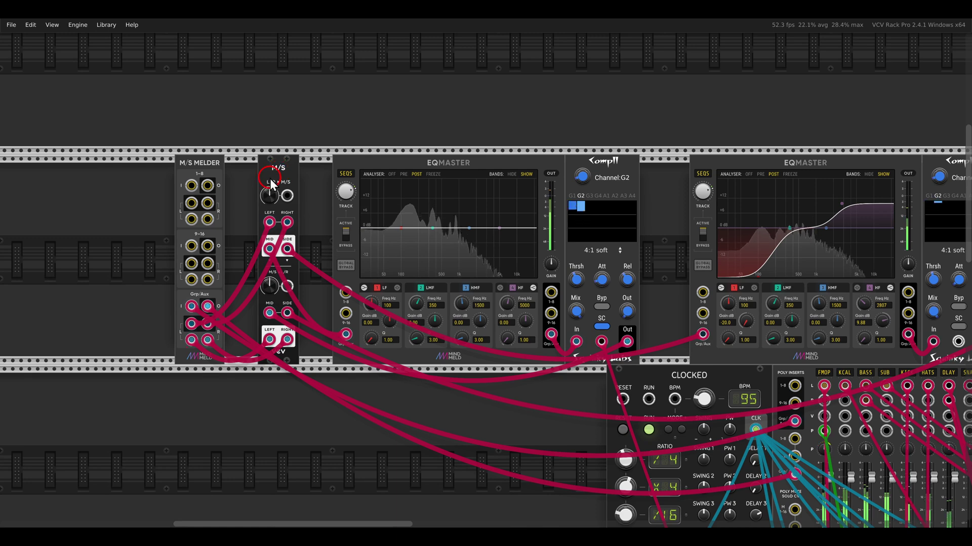
pyautogui.moveTo(221, 190); pyautogui.dragTo(213, 174)
pyautogui.moveTo(214, 236); pyautogui.dragTo(208, 247)
pyautogui.moveTo(220, 294)
pyautogui.mouseDown()
pyautogui.moveTo(181, 336)
pyautogui.moveTo(230, 301)
pyautogui.mouseUp()
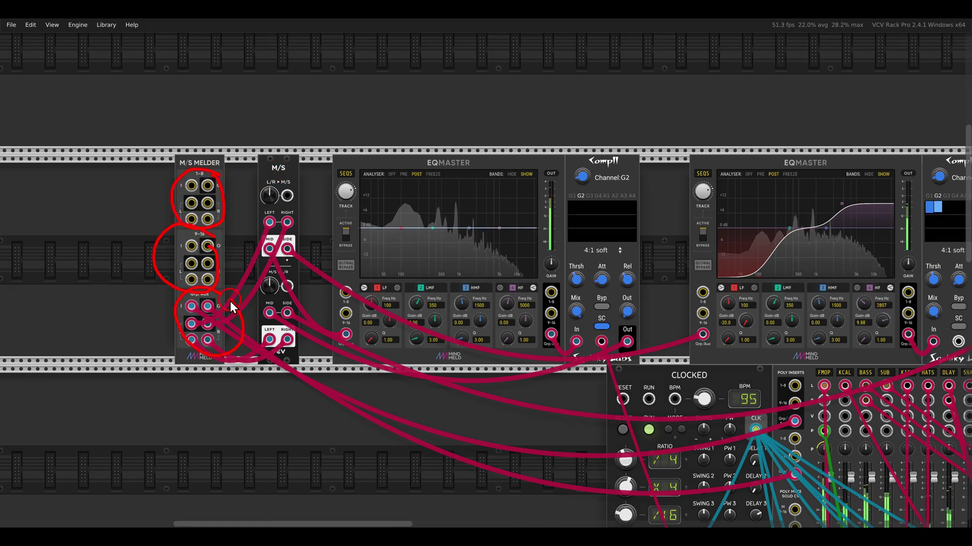
pyautogui.moveTo(635, 145)
pyautogui.mouseDown()
pyautogui.moveTo(605, 144)
pyautogui.moveTo(592, 166)
pyautogui.moveTo(616, 188)
pyautogui.mouseUp()
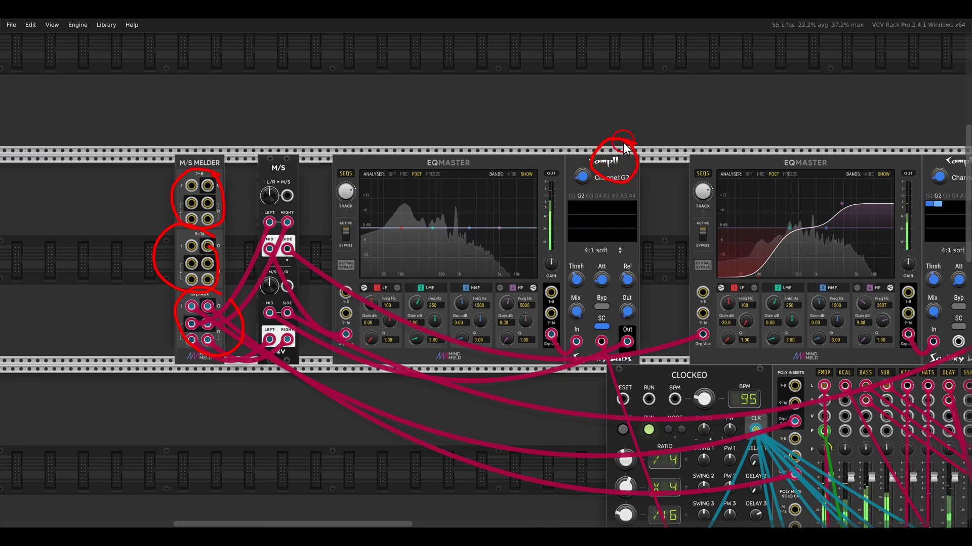
pyautogui.moveTo(475, 151)
pyautogui.mouseDown()
pyautogui.moveTo(445, 138)
pyautogui.moveTo(452, 199)
pyautogui.moveTo(473, 146)
pyautogui.mouseUp()
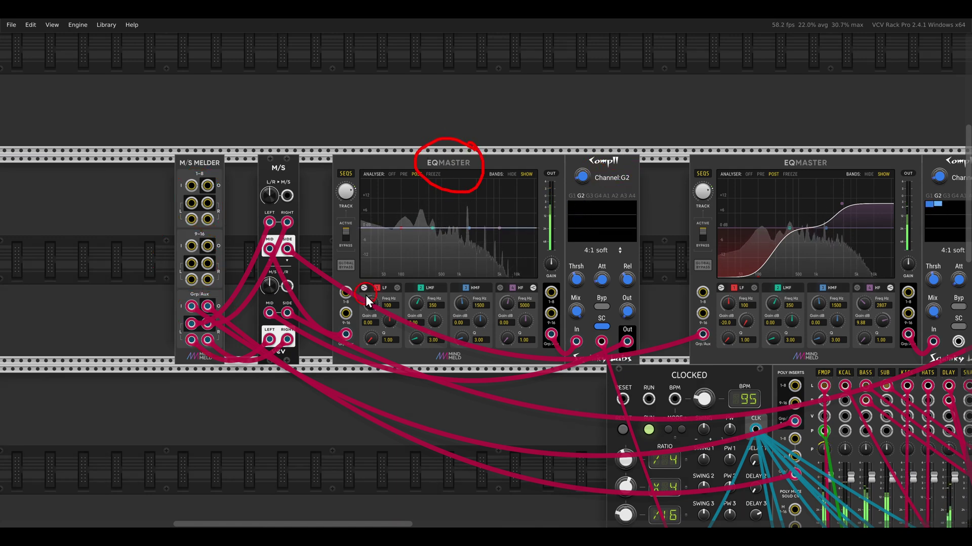
pyautogui.moveTo(359, 284)
pyautogui.mouseDown()
pyautogui.moveTo(328, 295)
pyautogui.moveTo(336, 353)
pyautogui.moveTo(360, 285)
pyautogui.mouseUp()
pyautogui.moveTo(549, 276)
pyautogui.mouseDown()
pyautogui.moveTo(575, 341)
pyautogui.moveTo(553, 285)
pyautogui.mouseUp()
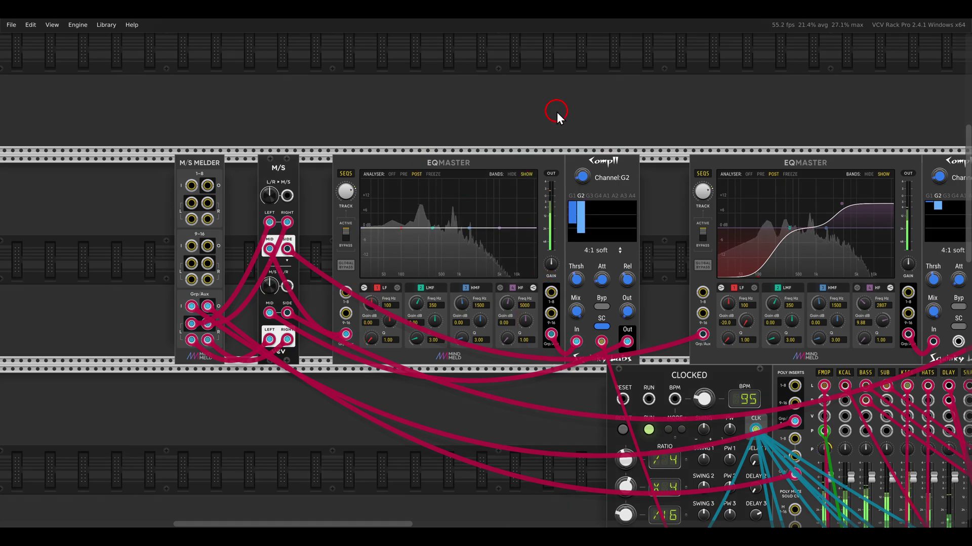
# Step: Solo the low band on BassMaster and narrow its stereo width to about 0.6%
pyautogui.moveTo(592, 120); pyautogui.dragTo(228, 76)
pyautogui.moveTo(719, 304); pyautogui.dragTo(355, 222)
pyautogui.moveTo(911, 303); pyautogui.dragTo(464, 239)
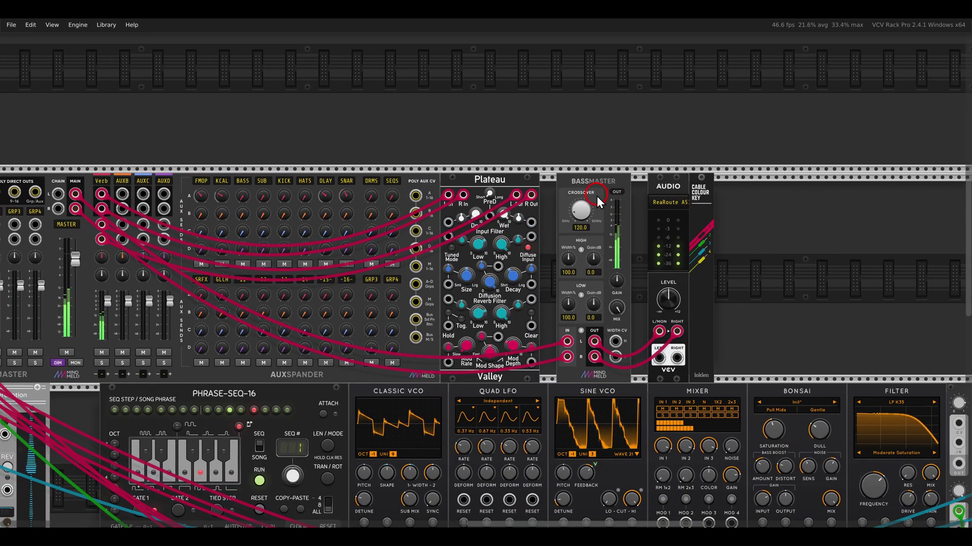
pyautogui.moveTo(597, 196); pyautogui.dragTo(570, 180)
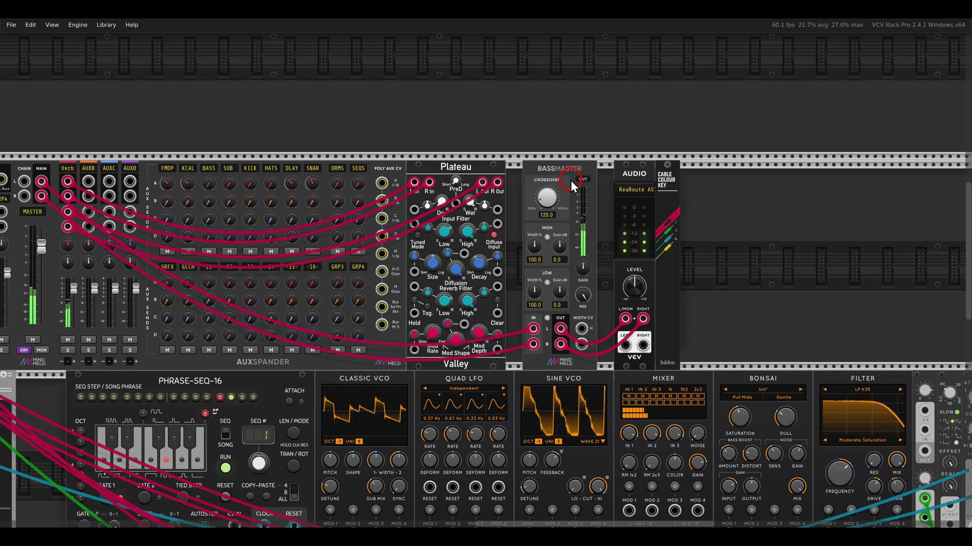
pyautogui.scroll(2, 564, 281)
pyautogui.click(540, 285)
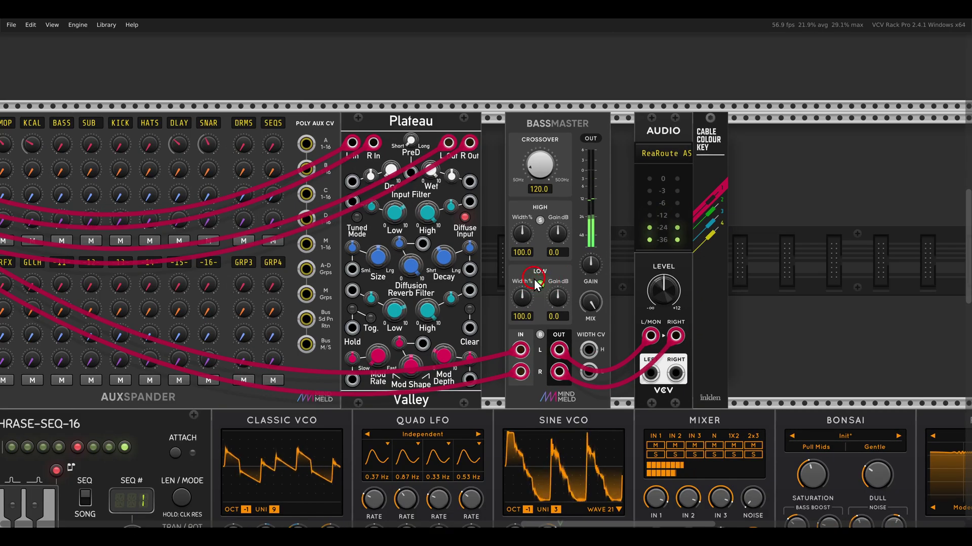
pyautogui.moveTo(522, 299)
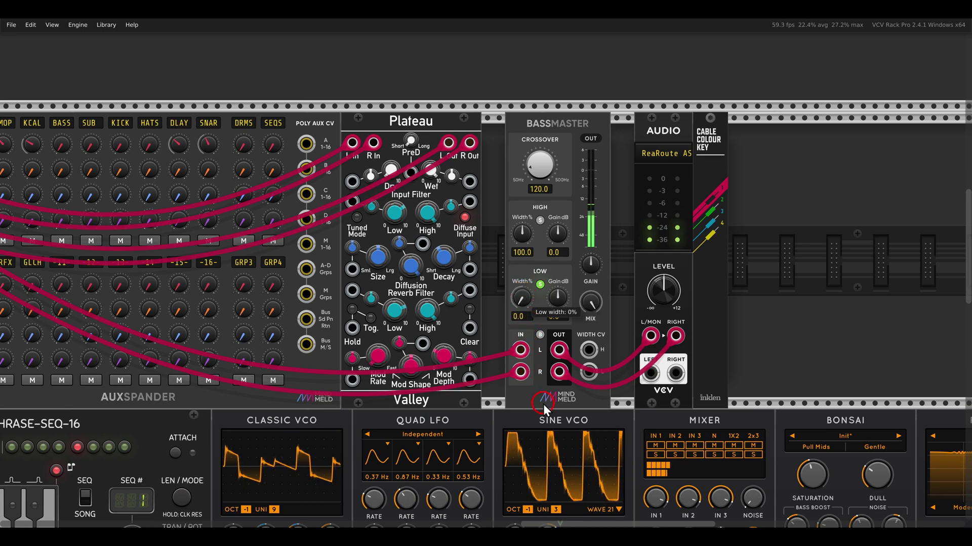
pyautogui.moveTo(543, 404); pyautogui.dragTo(544, 401)
# Step: Solo BassMaster's high band in place of the low band and raise the crossover to 152.5 Hz
pyautogui.moveTo(535, 171)
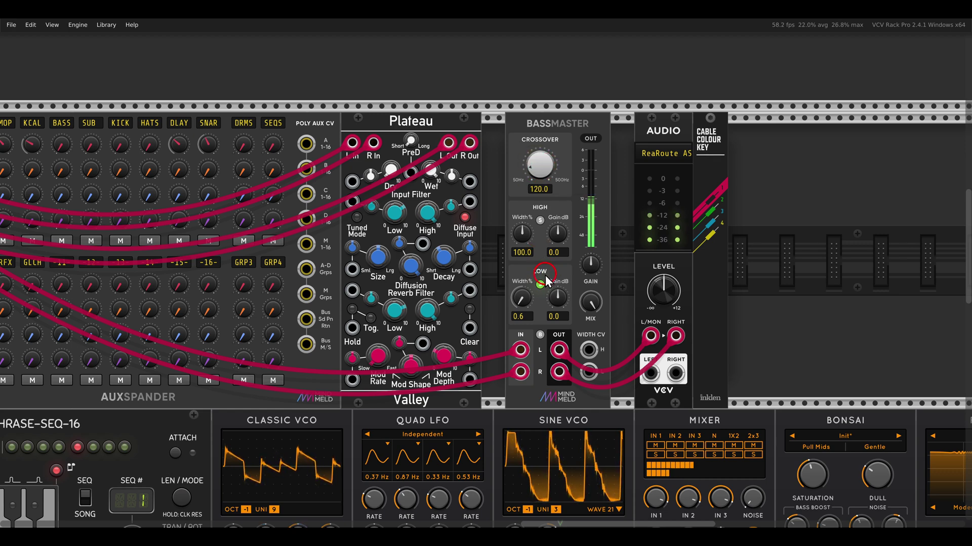
pyautogui.click(541, 222)
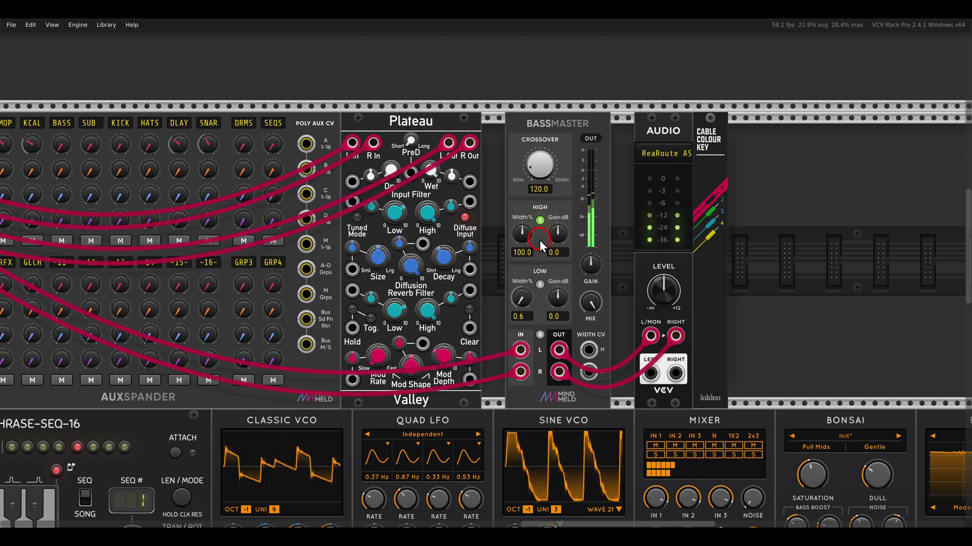
pyautogui.moveTo(548, 195); pyautogui.dragTo(543, 171)
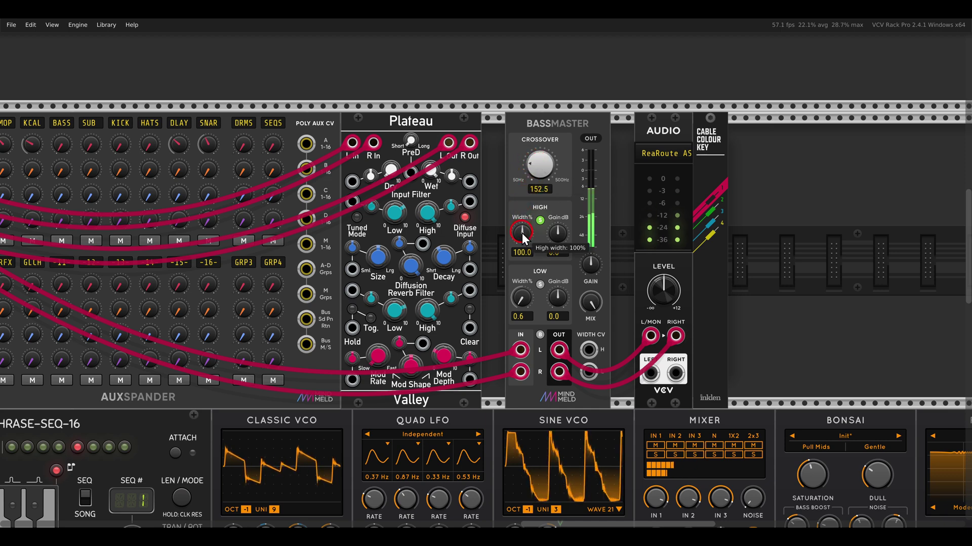
# Step: Set BassMaster's high band to 200% width and -5.2 dB gain, and take it out of solo
pyautogui.moveTo(511, 205); pyautogui.dragTo(495, 119)
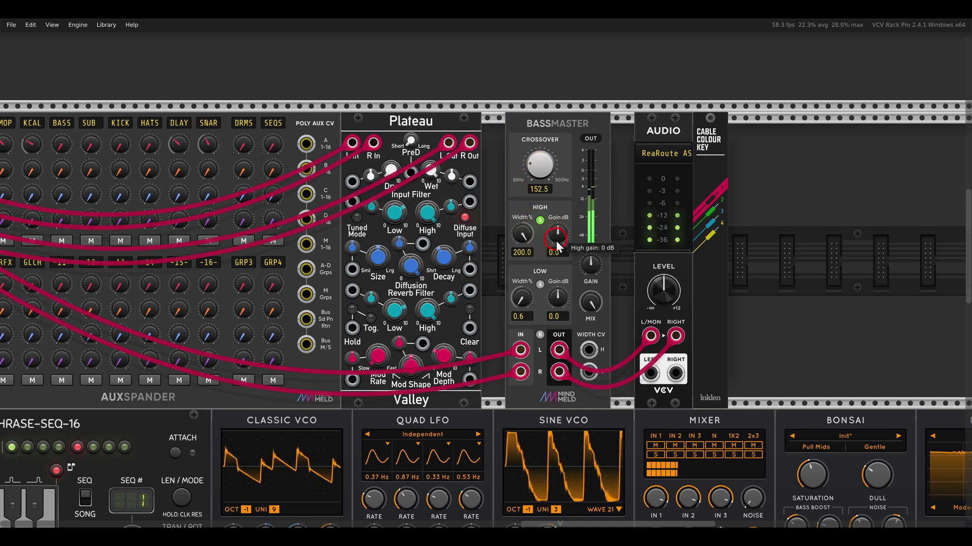
pyautogui.moveTo(554, 254); pyautogui.dragTo(554, 258)
pyautogui.click(540, 222)
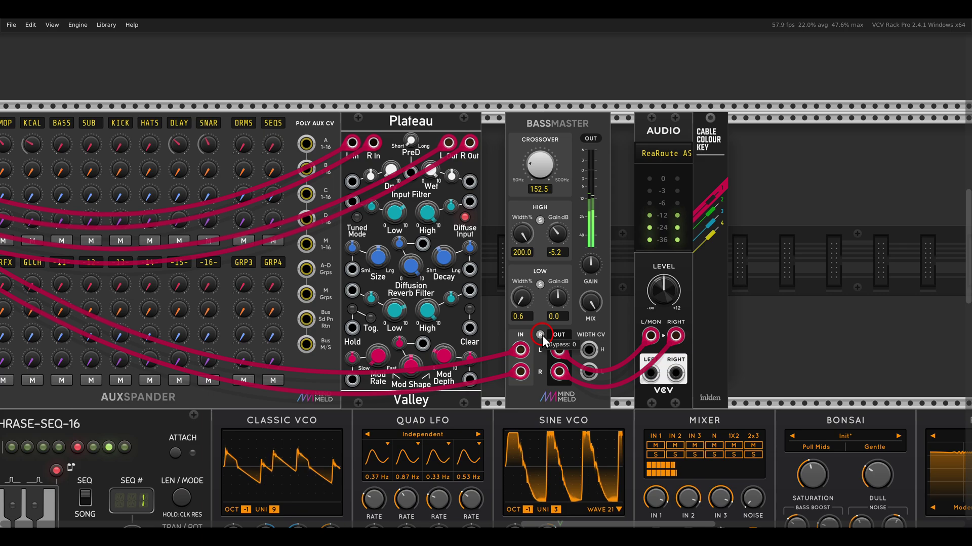
pyautogui.scroll(-2, 496, 261)
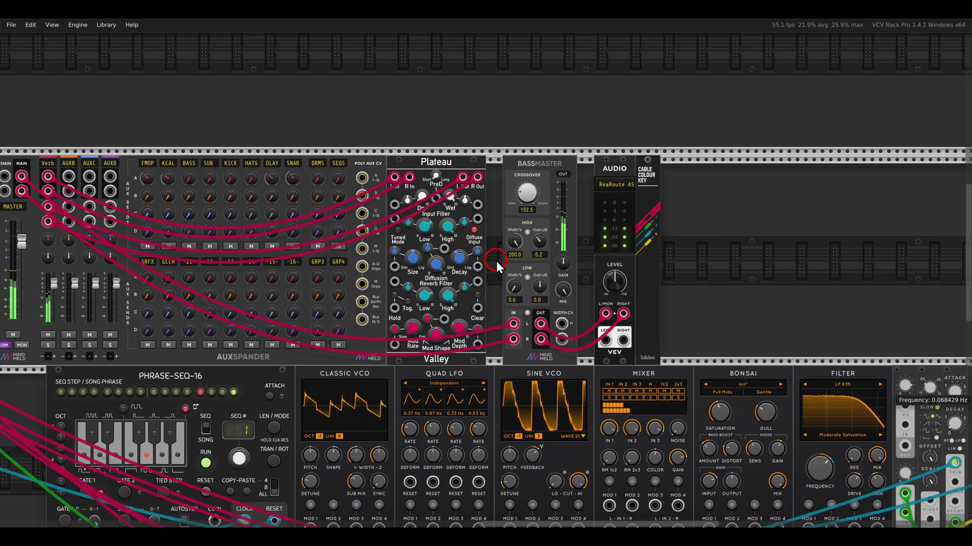
pyautogui.scroll(-2, 495, 261)
pyautogui.moveTo(417, 158); pyautogui.dragTo(690, 129)
pyautogui.moveTo(514, 113); pyautogui.dragTo(544, 127)
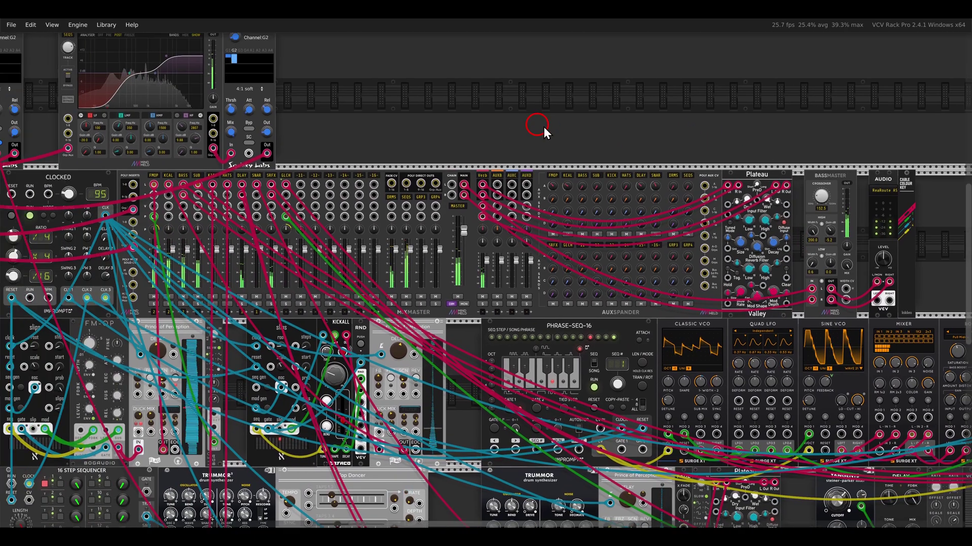
pyautogui.scroll(-3, 569, 138)
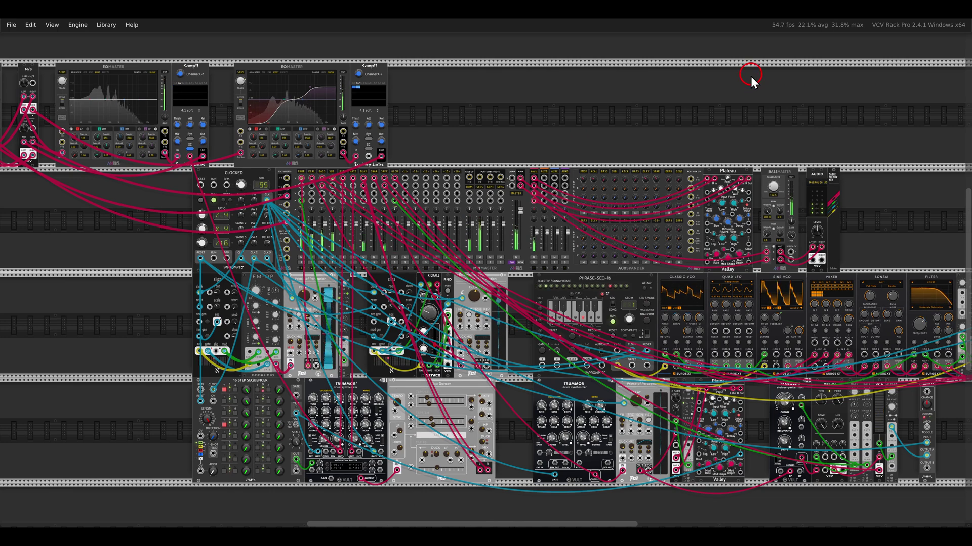
pyautogui.scroll(-3, 728, 124)
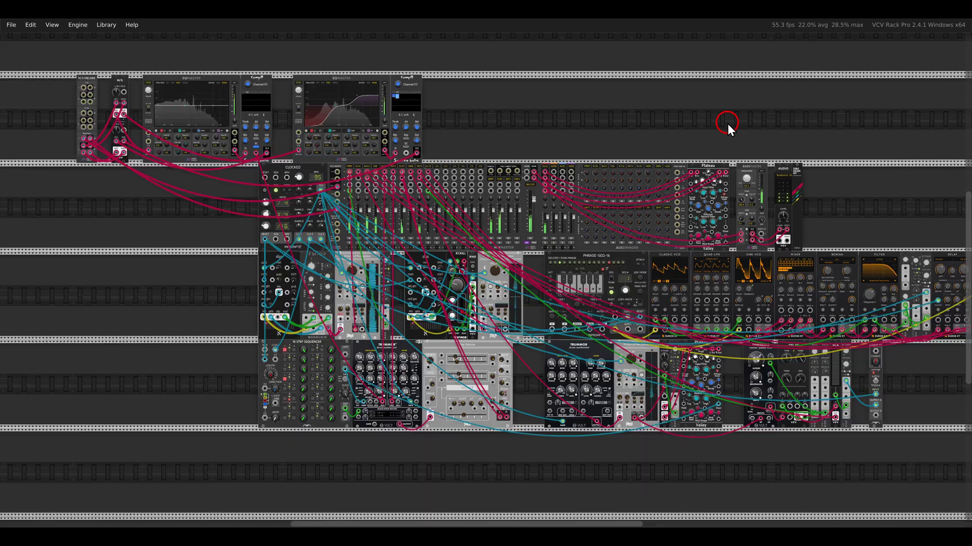
pyautogui.scroll(1, 723, 135)
pyautogui.scroll(1, 706, 143)
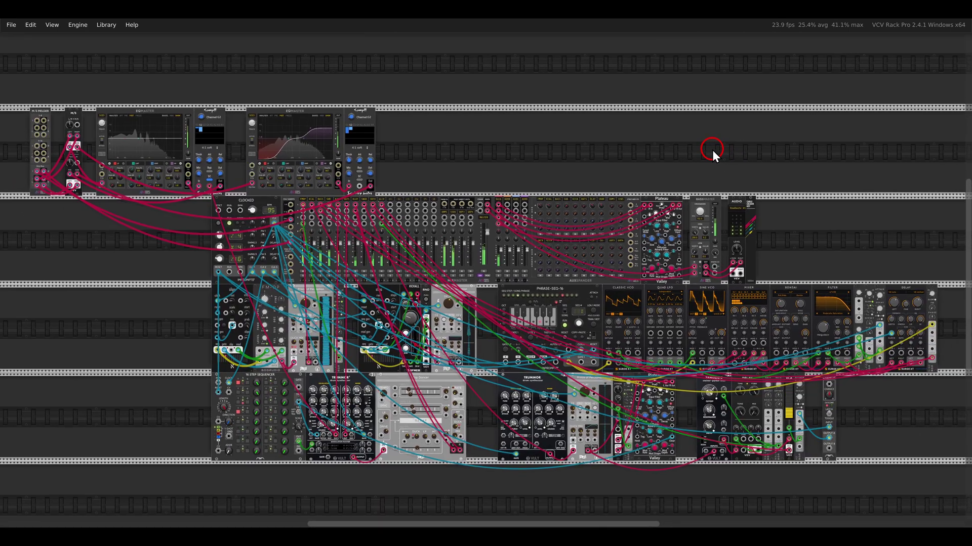